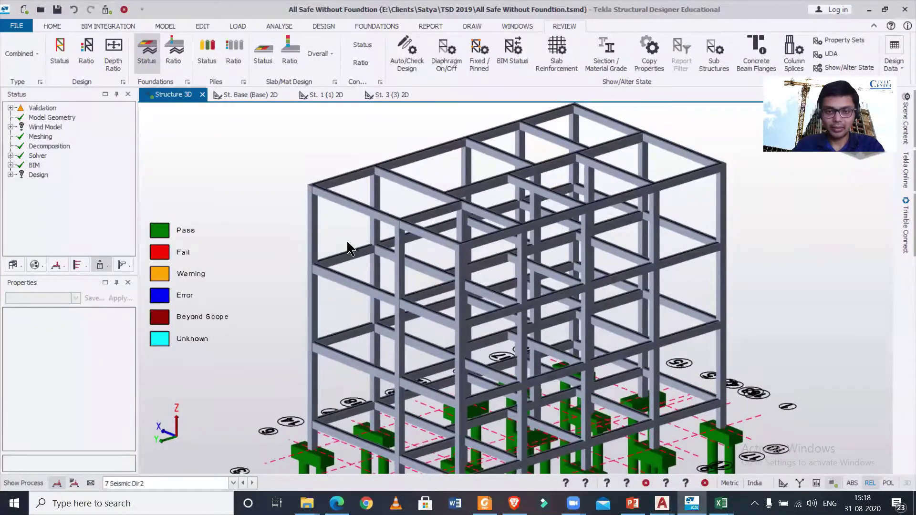
# Select beam 1B1 and expand its Releases settings in the Properties panel.
pyautogui.click(325, 357)
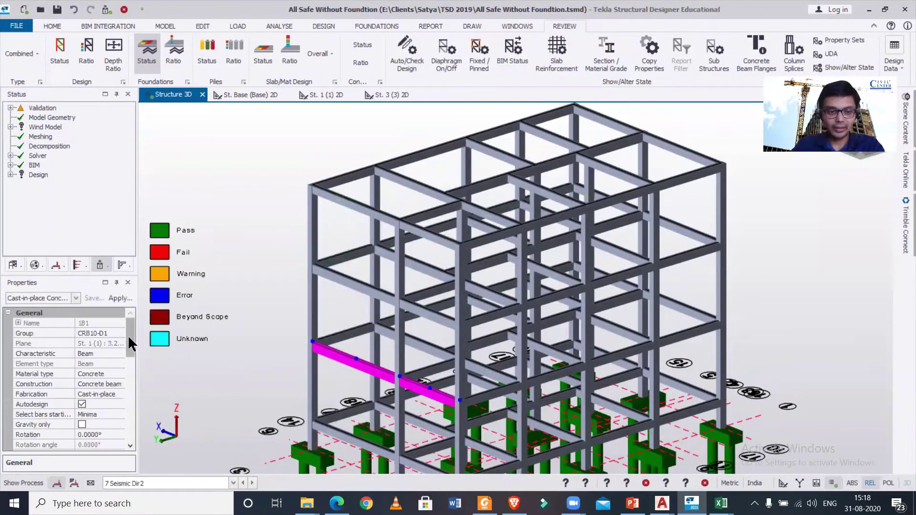
pyautogui.scroll(-5, 126, 355)
pyautogui.scroll(-5, 122, 387)
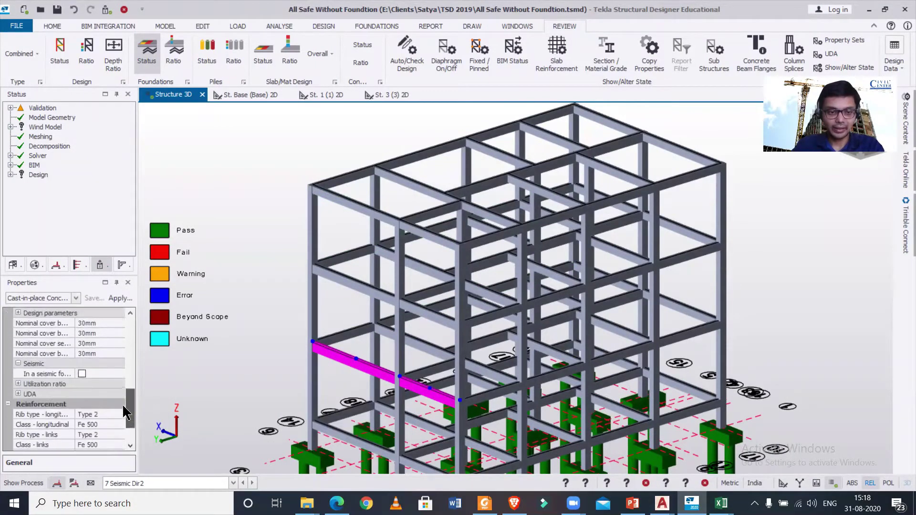
pyautogui.scroll(3, 120, 409)
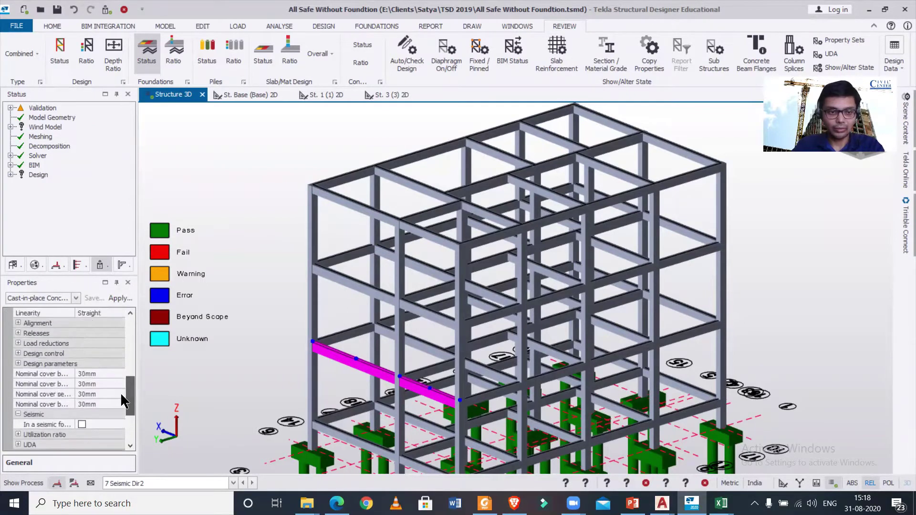
pyautogui.click(105, 333)
pyautogui.click(18, 333)
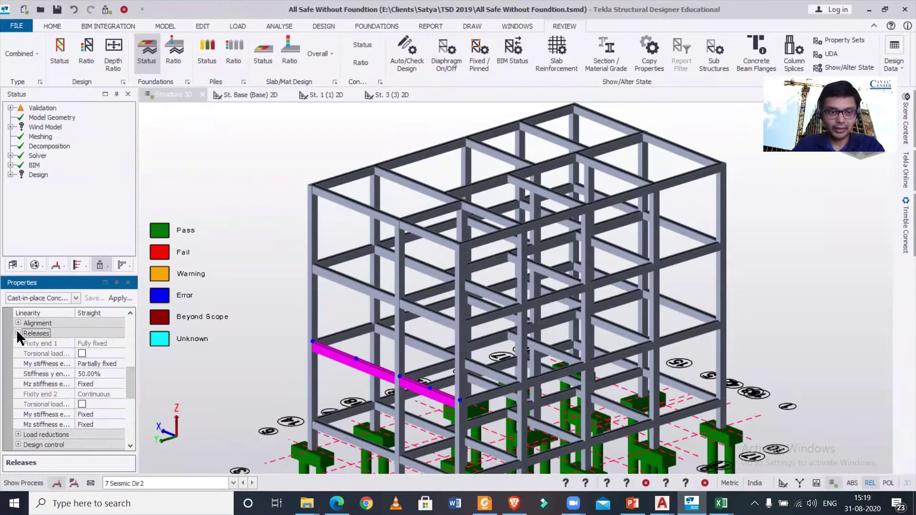
# Set end 1 My stiffness to Partially fixed at 60% of 4EI/L.
pyautogui.click(118, 364)
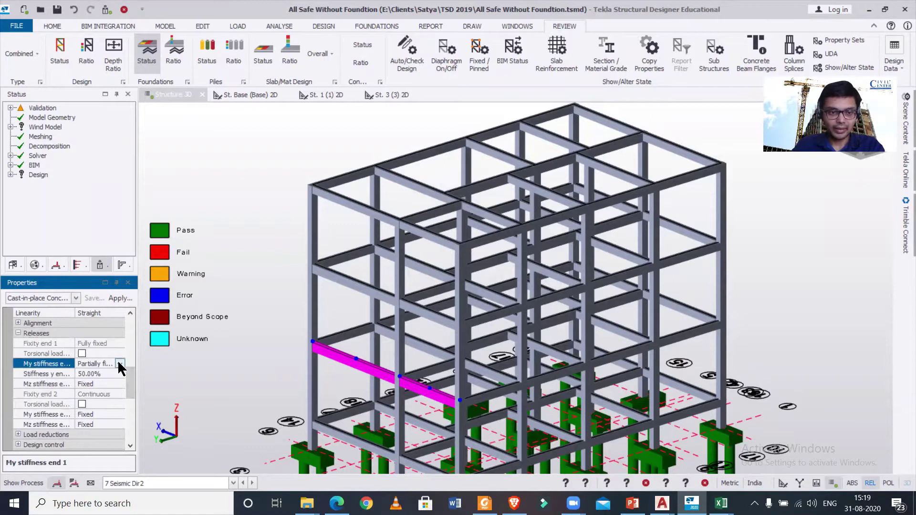
pyautogui.click(119, 364)
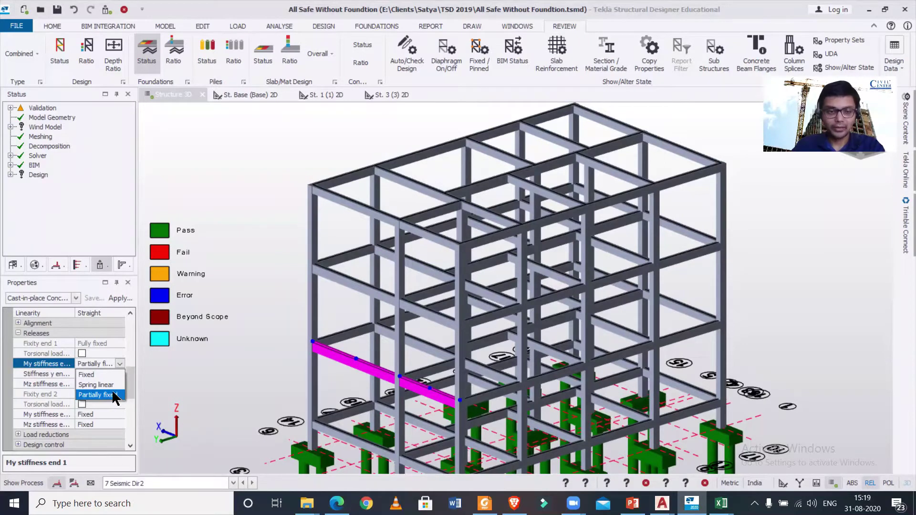
pyautogui.click(113, 396)
pyautogui.click(116, 372)
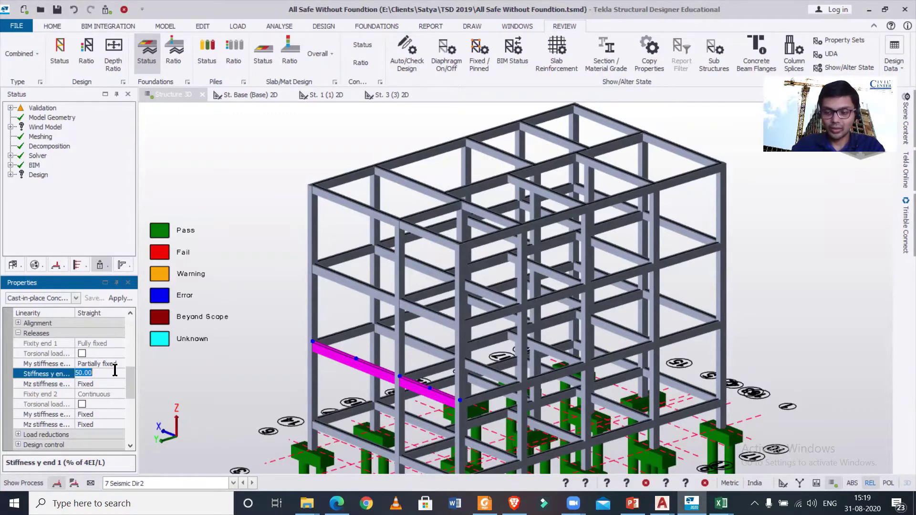
pyautogui.write('60')
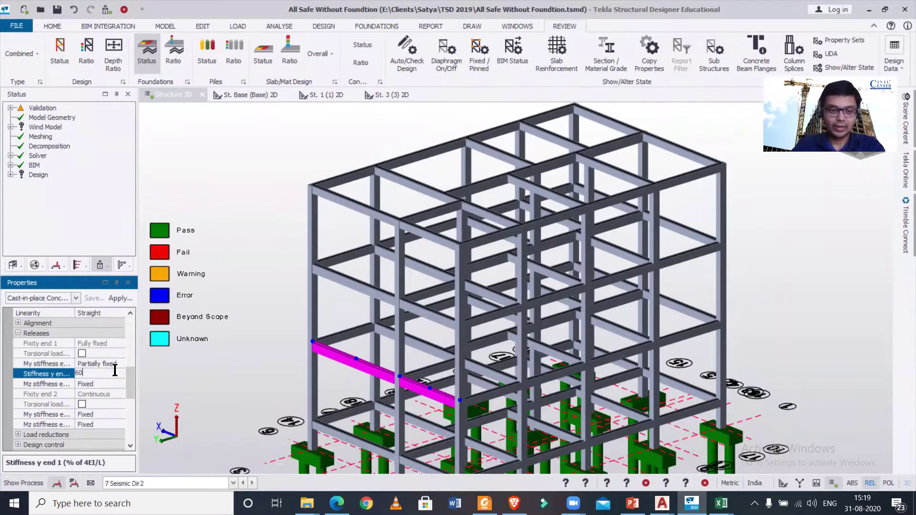
pyautogui.click(200, 351)
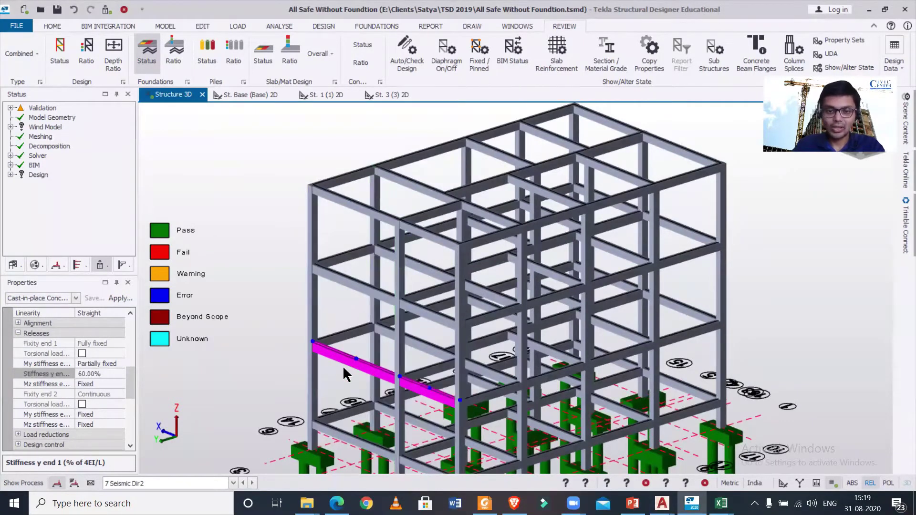
pyautogui.click(321, 429)
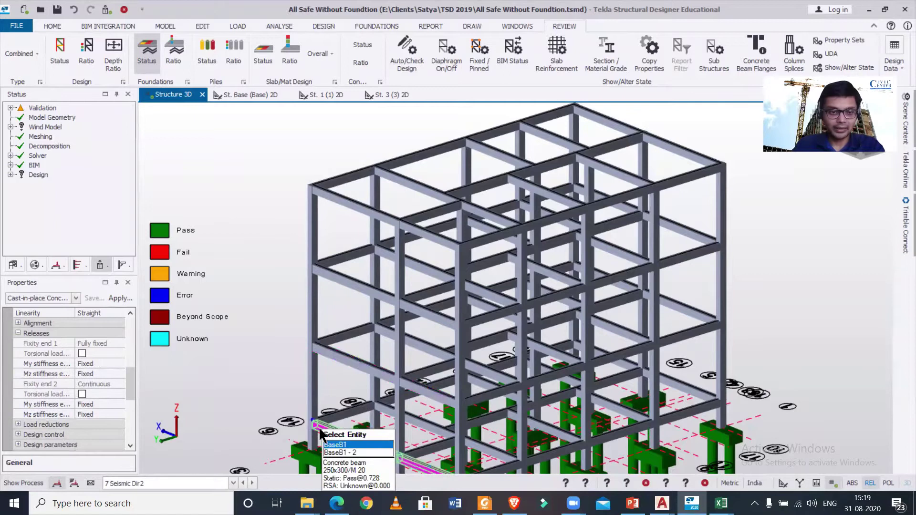
pyautogui.click(112, 362)
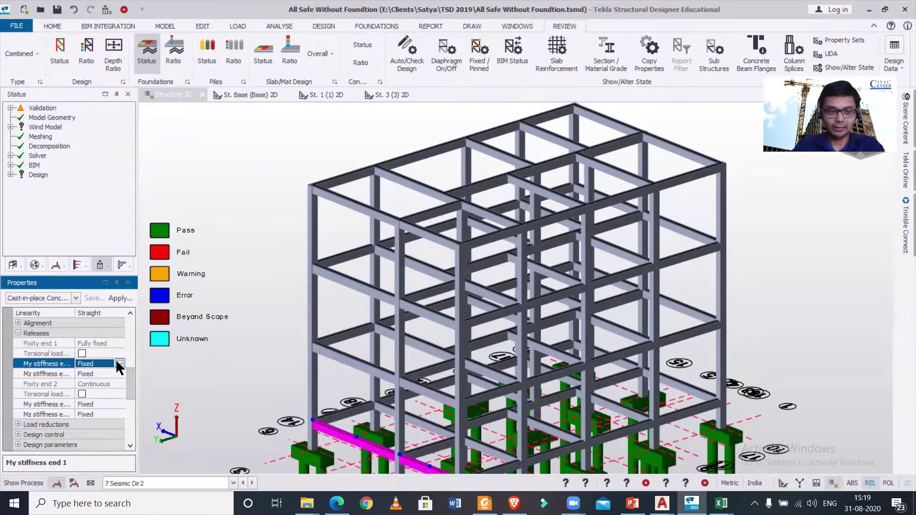
pyautogui.click(113, 364)
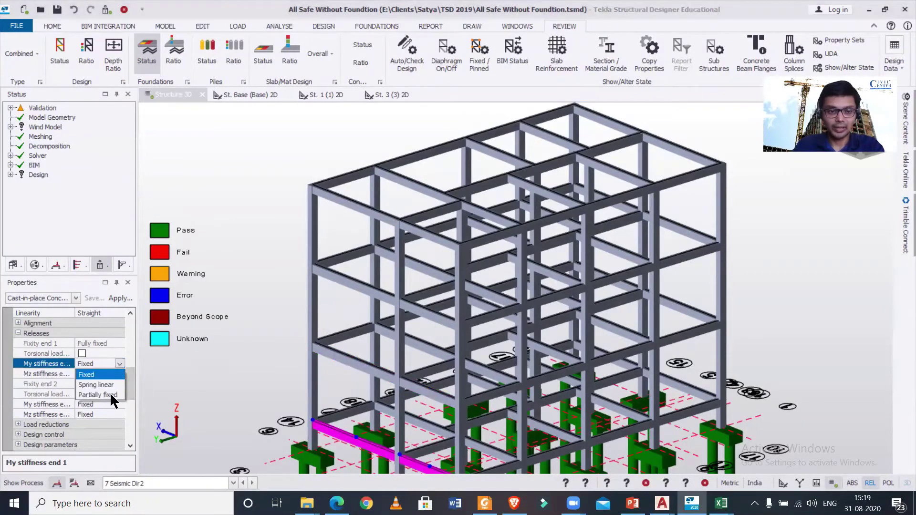
pyautogui.click(118, 364)
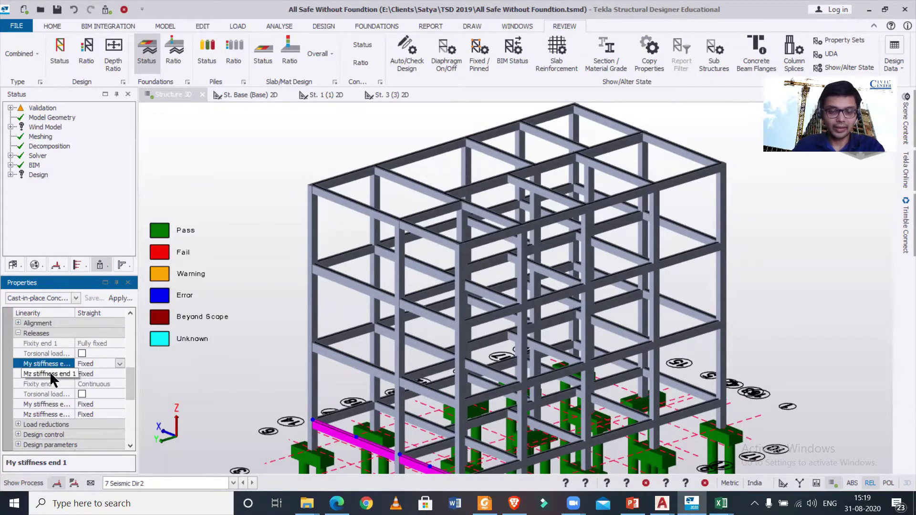
pyautogui.moveTo(328, 429)
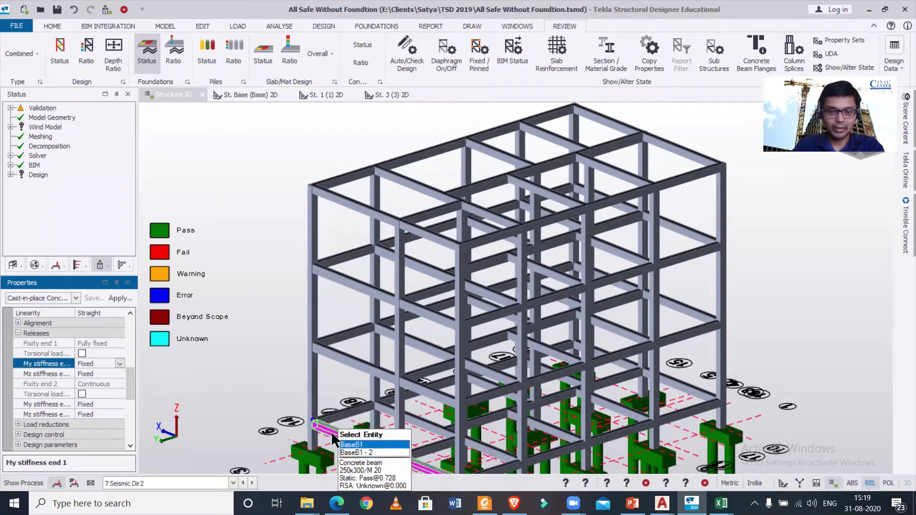
pyautogui.click(377, 422)
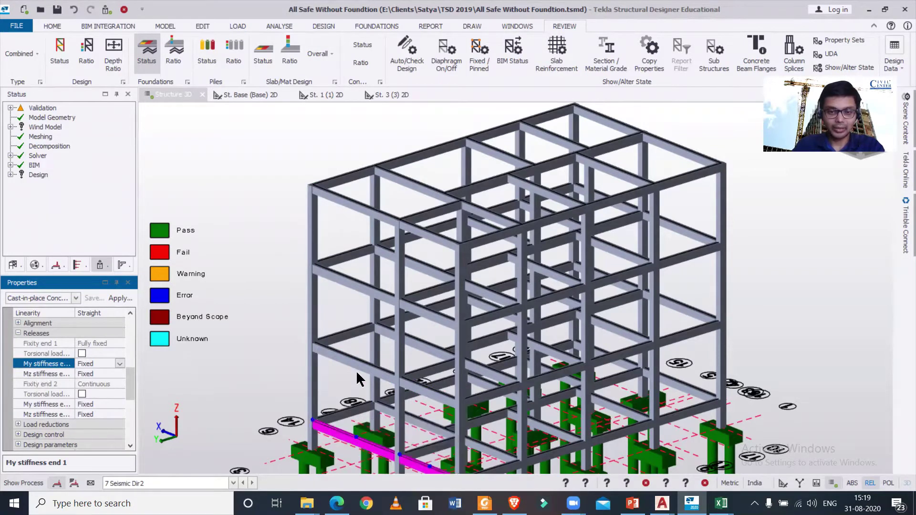
pyautogui.click(359, 370)
pyautogui.doubleClick(359, 371)
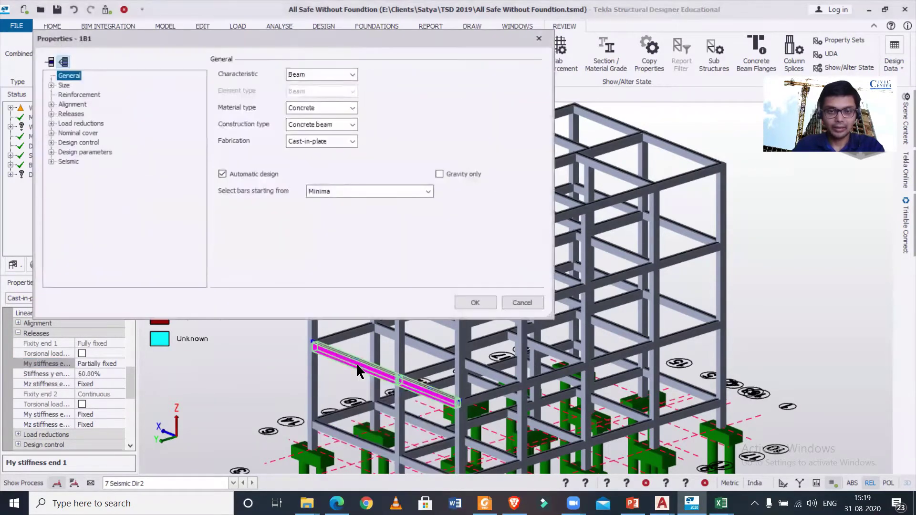
pyautogui.click(51, 114)
pyautogui.click(77, 124)
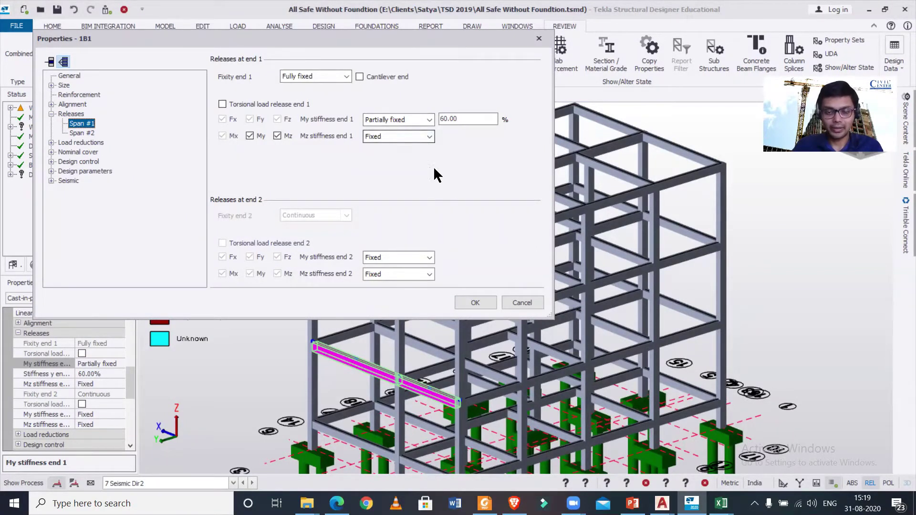
pyautogui.click(468, 306)
pyautogui.moveTo(337, 360)
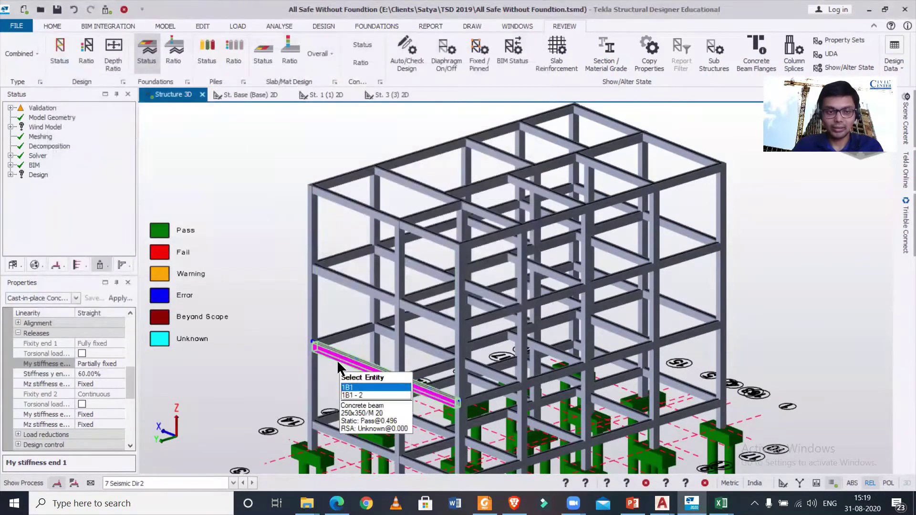
pyautogui.scroll(-3, 337, 360)
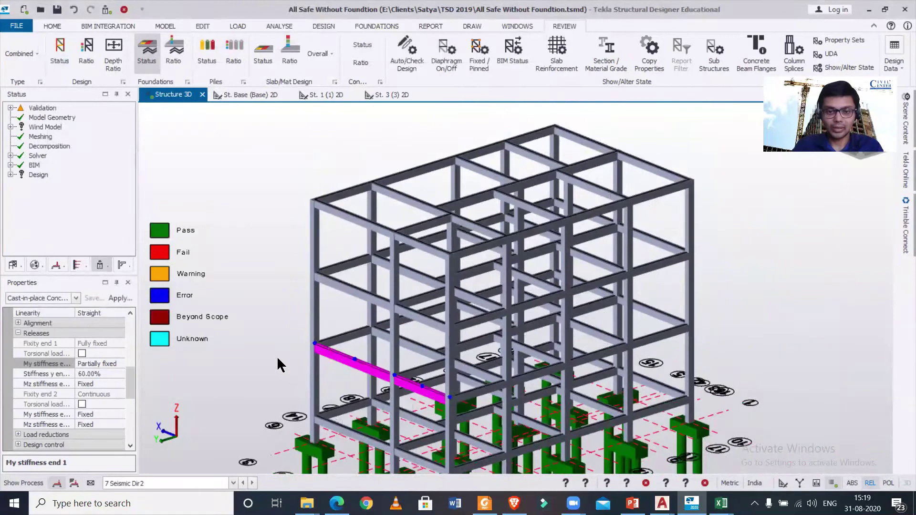
pyautogui.moveTo(282, 364); pyautogui.dragTo(193, 353, button='middle')
pyautogui.scroll(-1, 334, 372)
pyautogui.moveTo(373, 368)
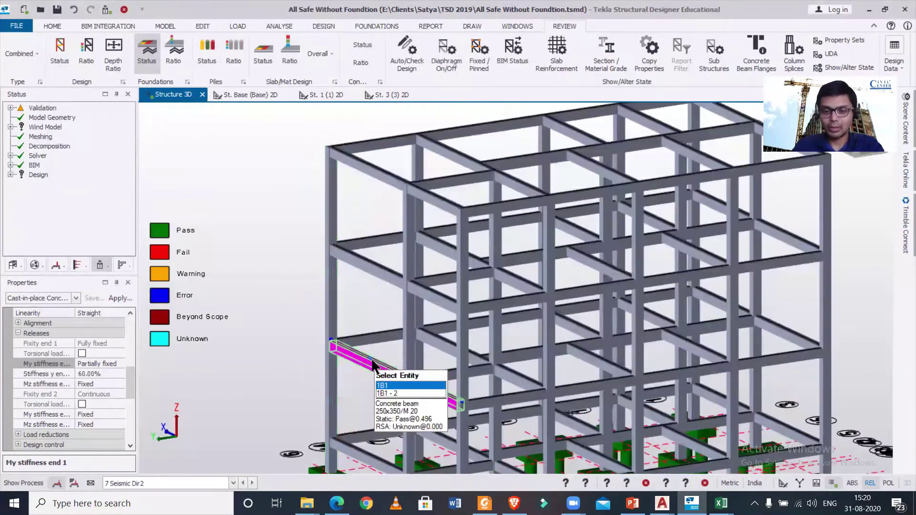
pyautogui.press('Escape')
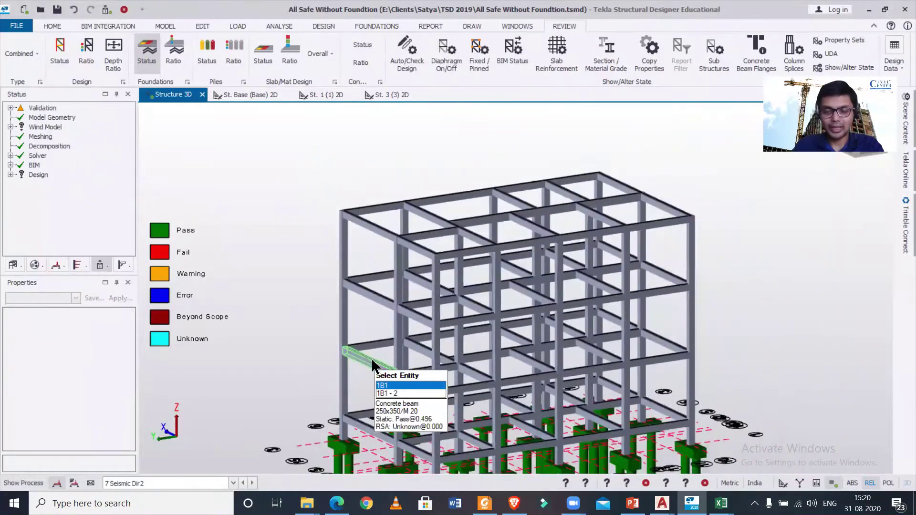
pyautogui.moveTo(278, 355); pyautogui.dragTo(262, 311, button='middle')
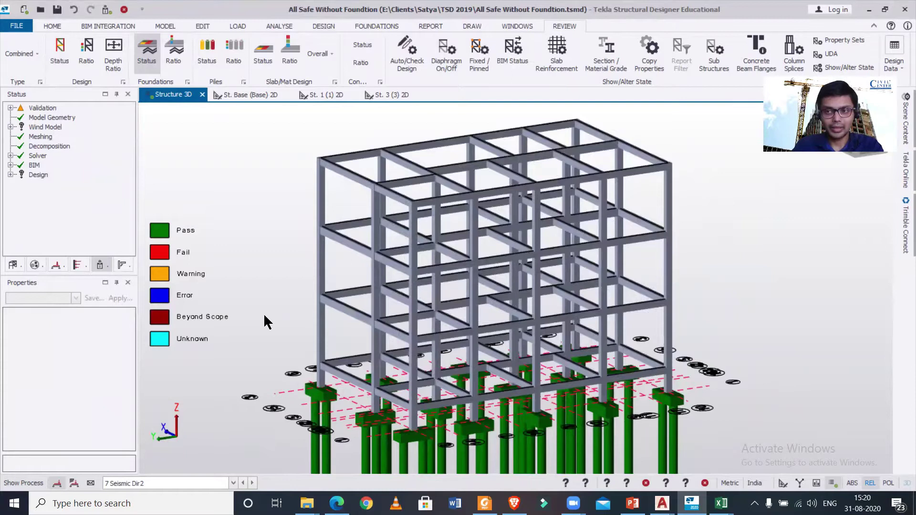
pyautogui.moveTo(264, 313); pyautogui.dragTo(266, 314, button='middle')
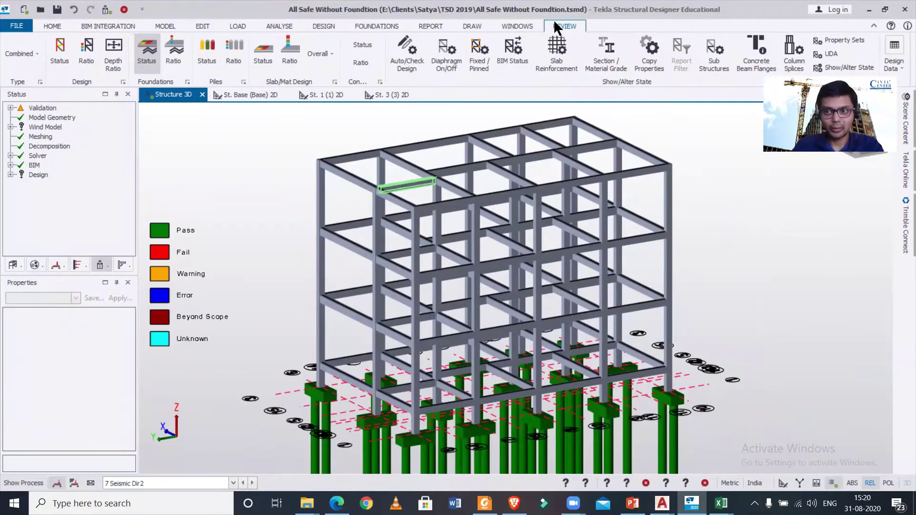
# Colour the 3D model's members by Fixed/Pinned end state using Show/Alter State.
pyautogui.click(845, 68)
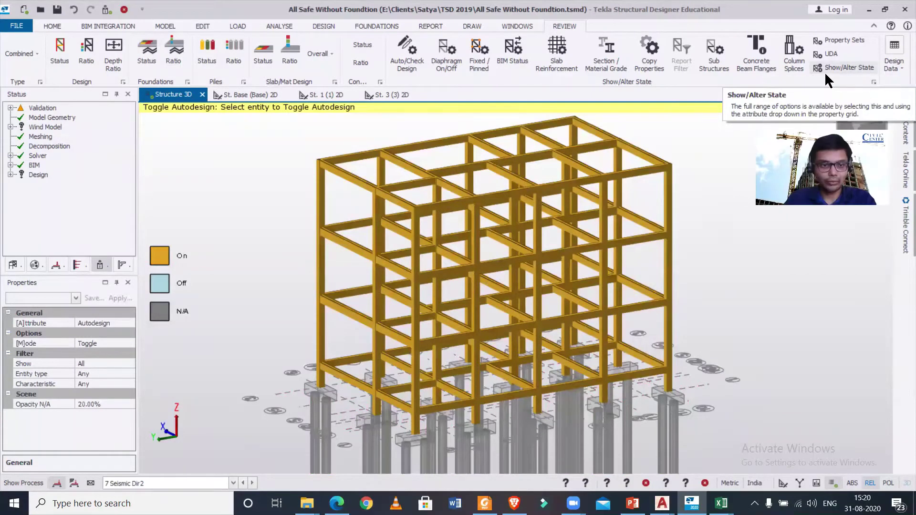
pyautogui.click(129, 323)
pyautogui.click(129, 324)
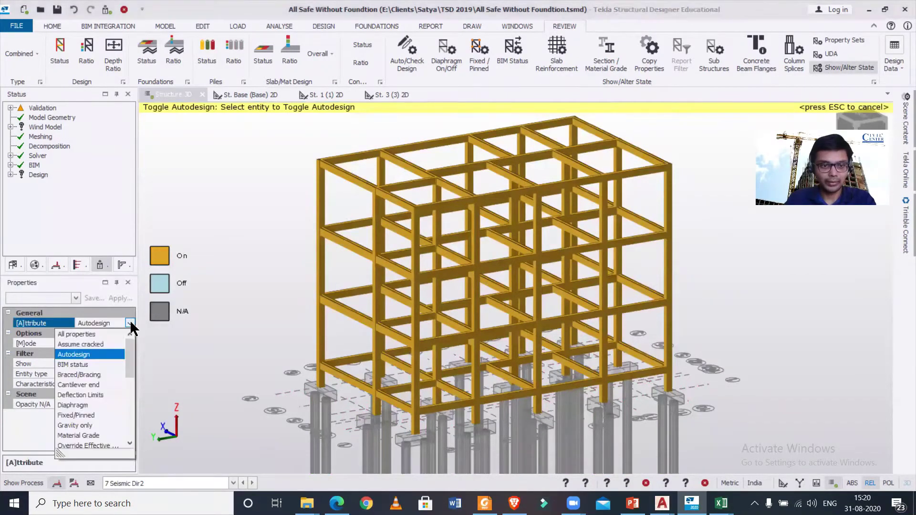
pyautogui.click(106, 414)
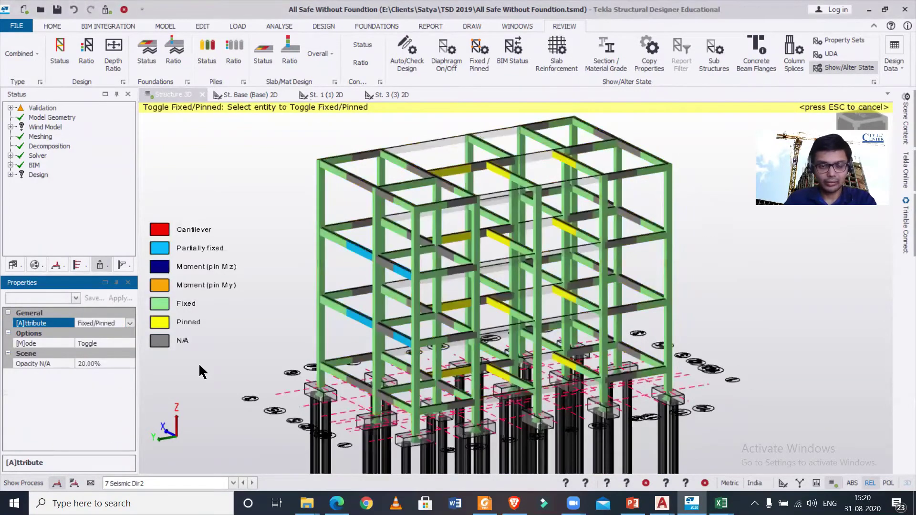
pyautogui.moveTo(217, 351); pyautogui.dragTo(239, 354, button='middle')
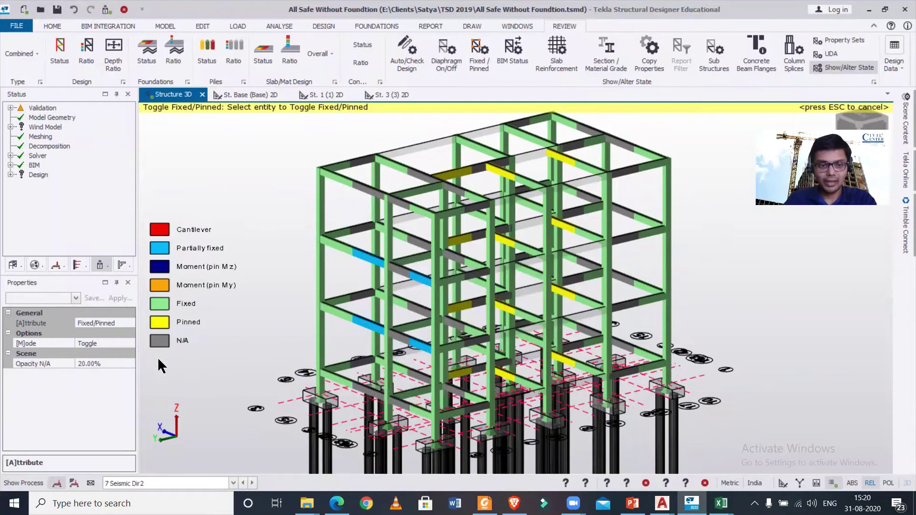
# Switch picks to Set On with Fixed fixity and make beams 3B9 and 3B10 fixed.
pyautogui.click(128, 343)
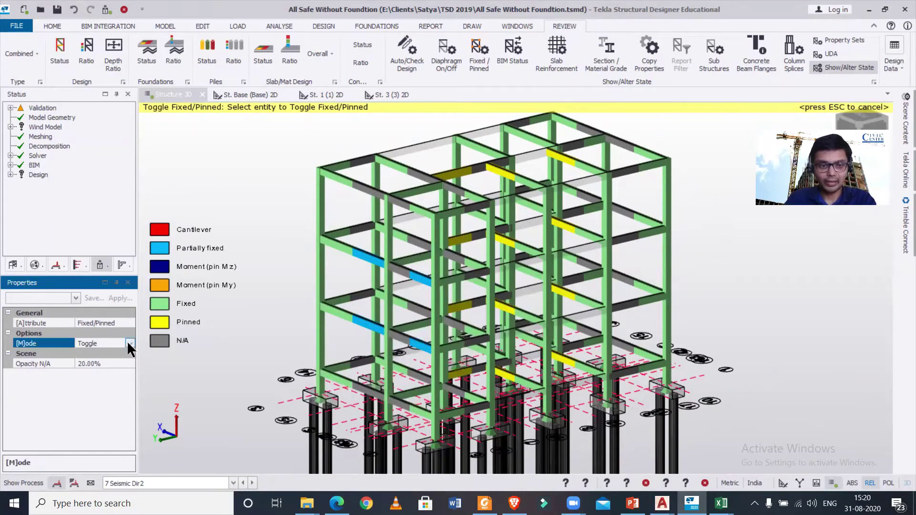
pyautogui.click(129, 344)
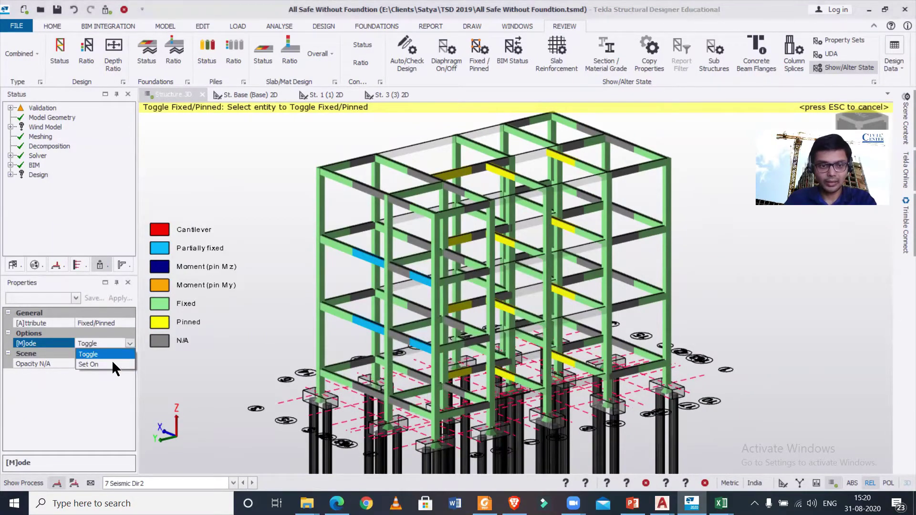
pyautogui.click(113, 364)
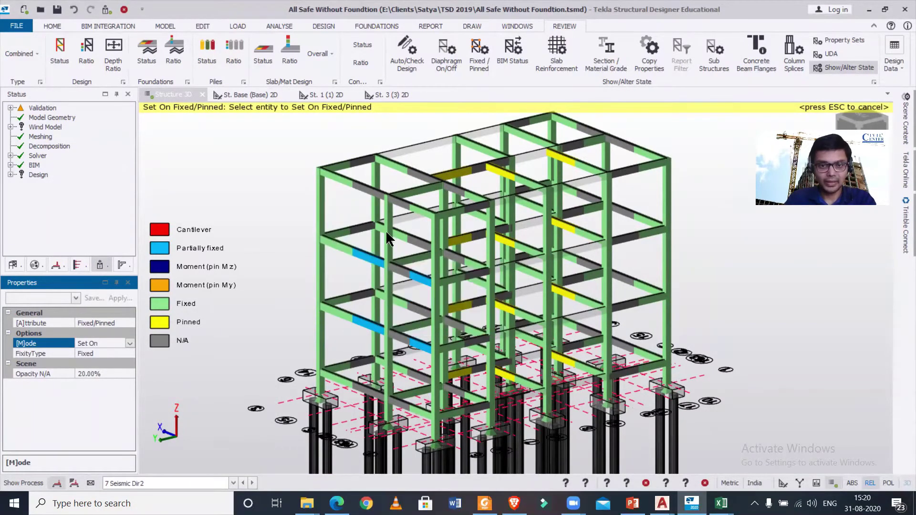
pyautogui.click(514, 180)
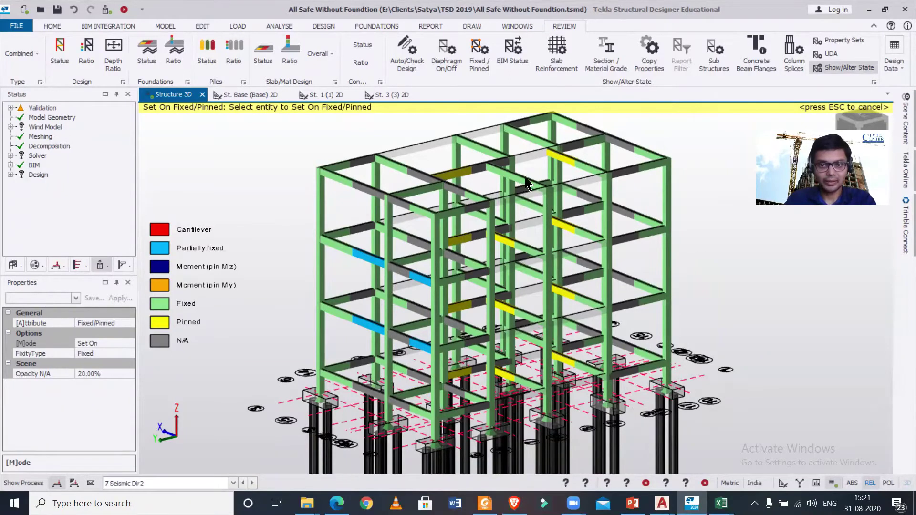
pyautogui.click(563, 157)
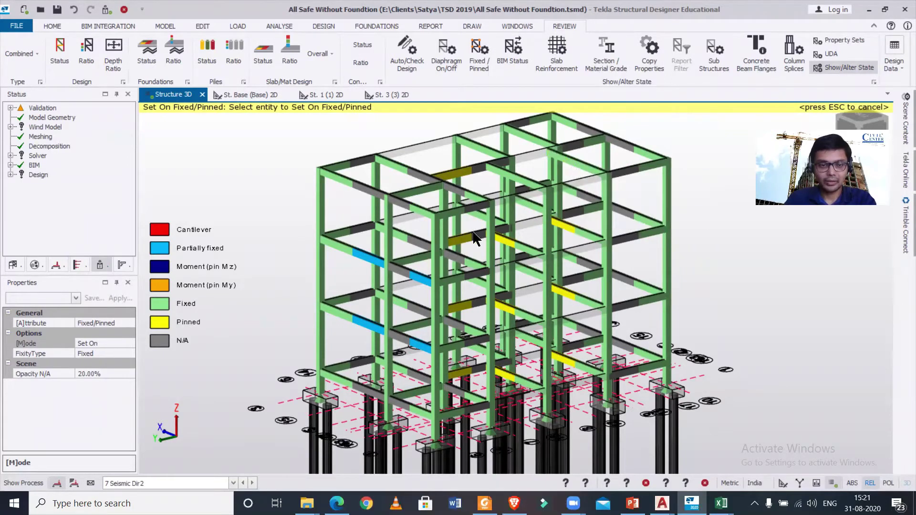
pyautogui.click(88, 323)
pyautogui.click(129, 323)
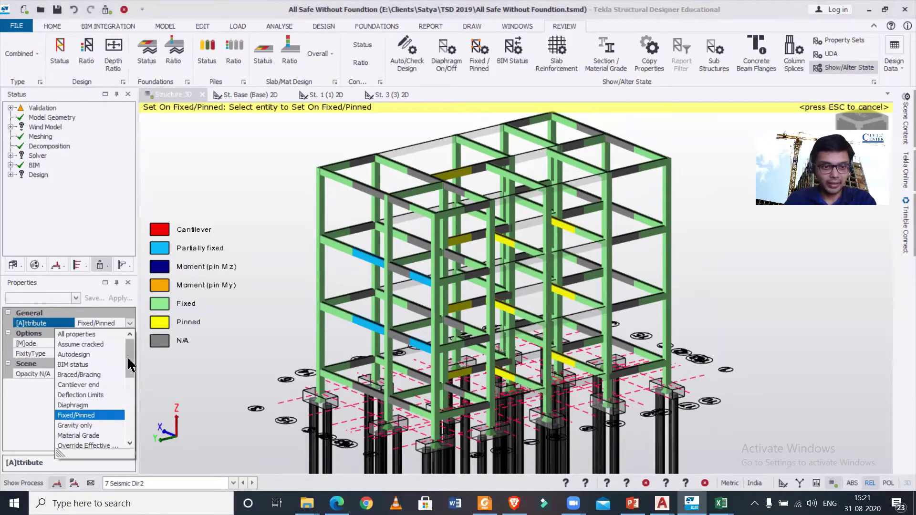
# Switch the review to Rotational stiffness with Partially fixed as the value to apply.
pyautogui.moveTo(129, 367); pyautogui.dragTo(131, 396)
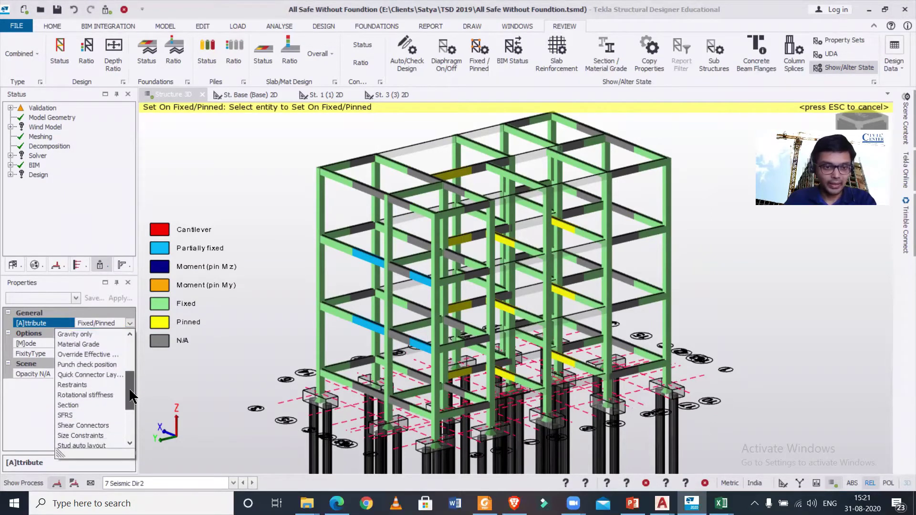
pyautogui.click(102, 394)
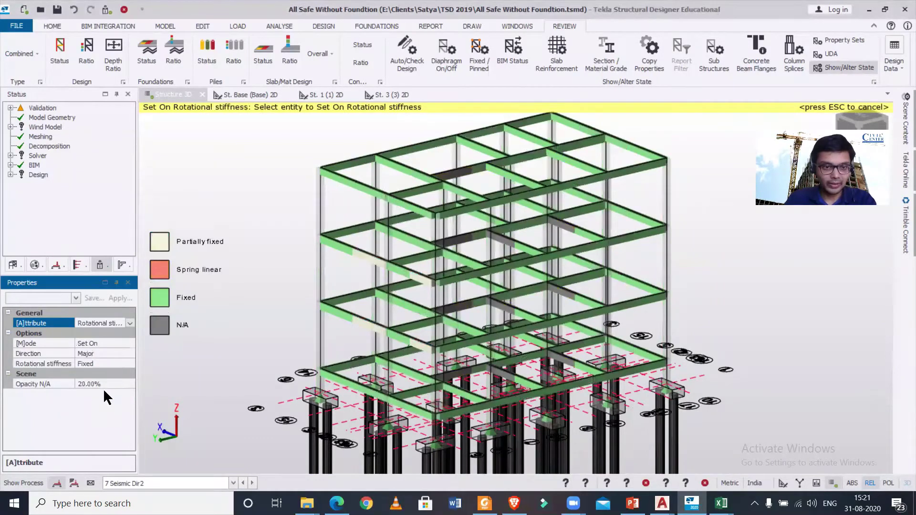
pyautogui.click(129, 365)
pyautogui.click(129, 363)
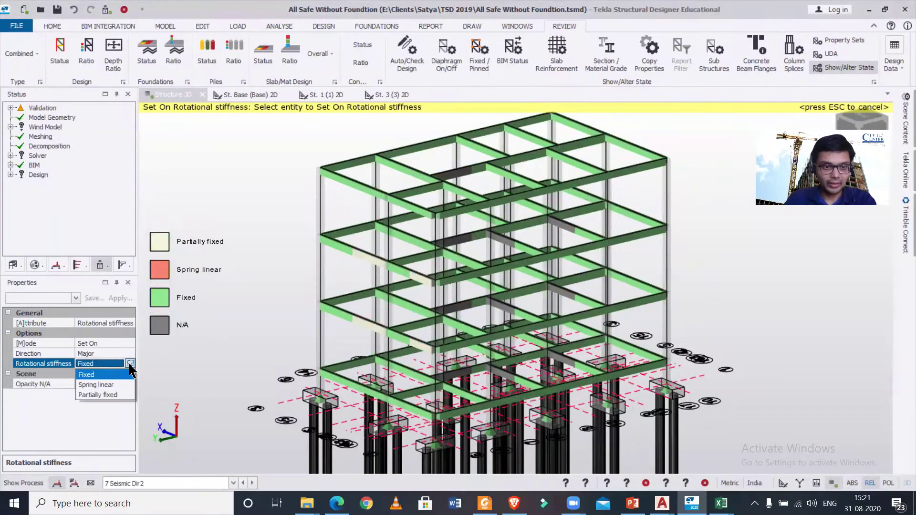
pyautogui.click(115, 394)
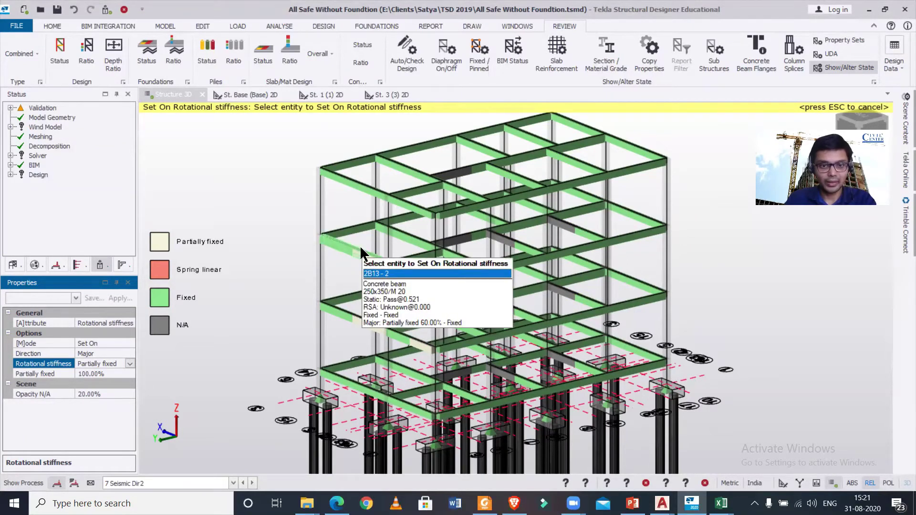
# Make beams 2B13-2, 3B7-1, 3B3-1, 3B1-1 and other left and top beams partially fixed.
pyautogui.click(347, 258)
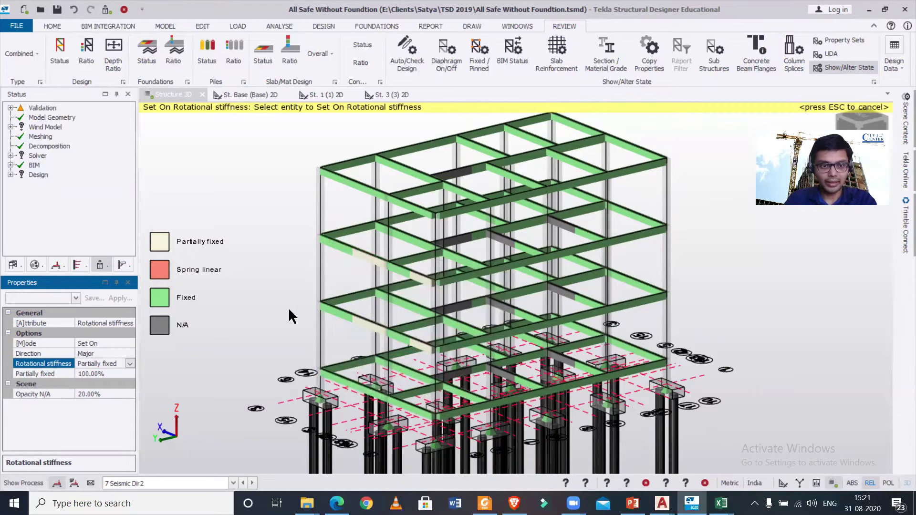
pyautogui.click(346, 245)
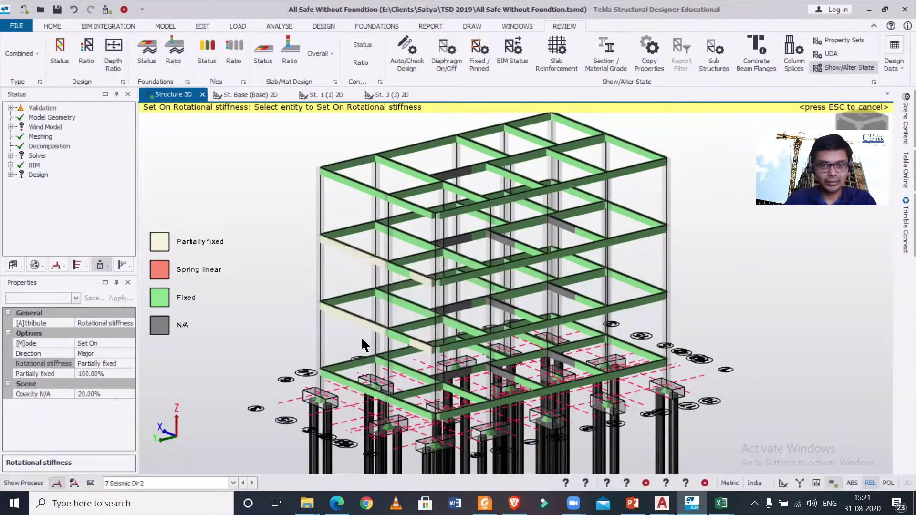
pyautogui.moveTo(371, 198)
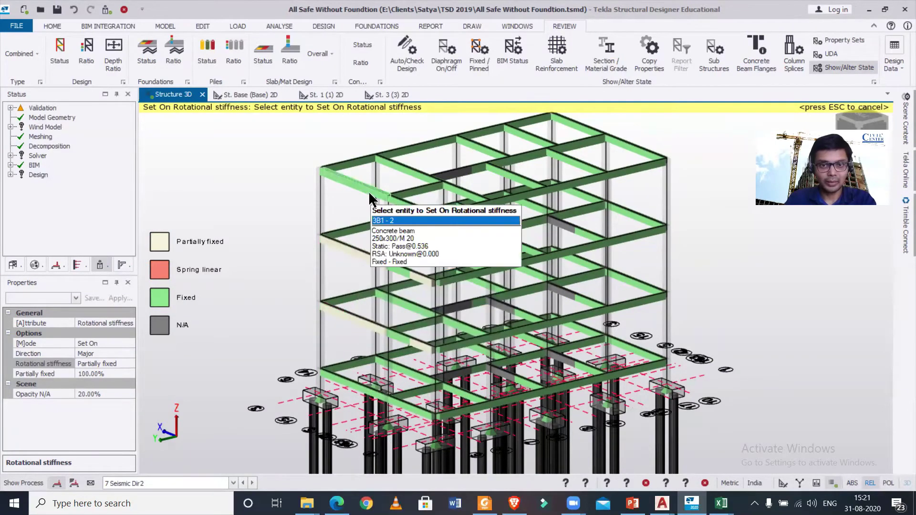
pyautogui.click(410, 164)
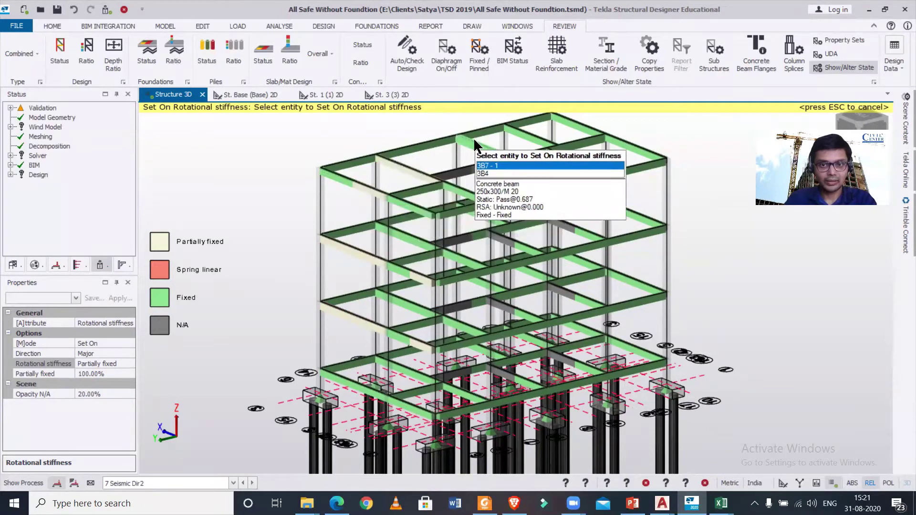
pyautogui.click(474, 137)
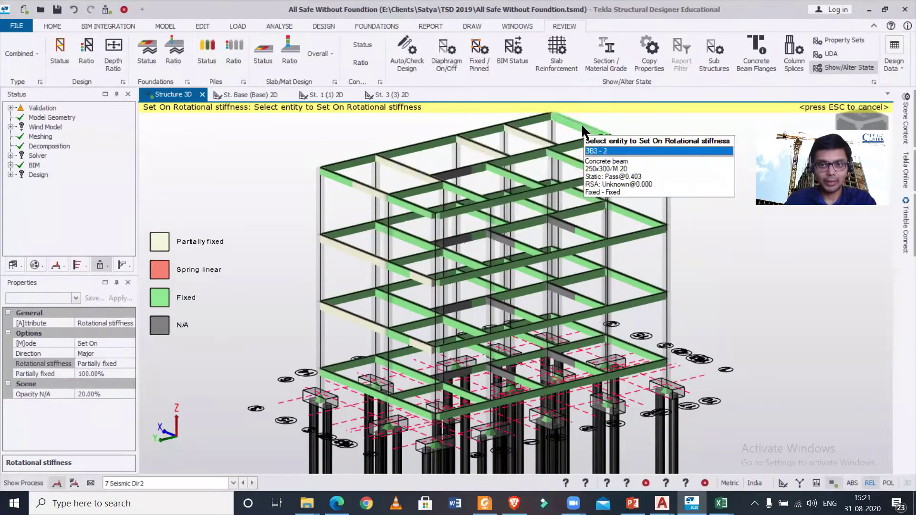
pyautogui.click(629, 146)
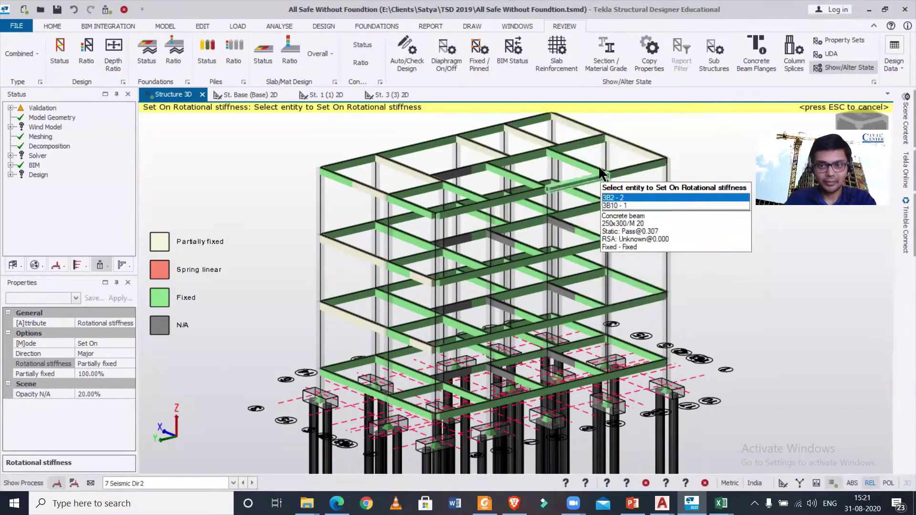
pyautogui.click(509, 178)
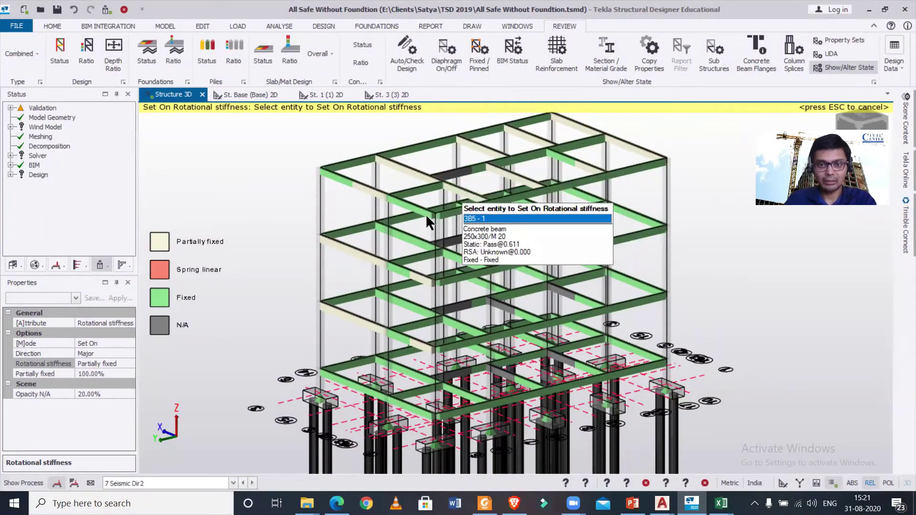
pyautogui.click(413, 209)
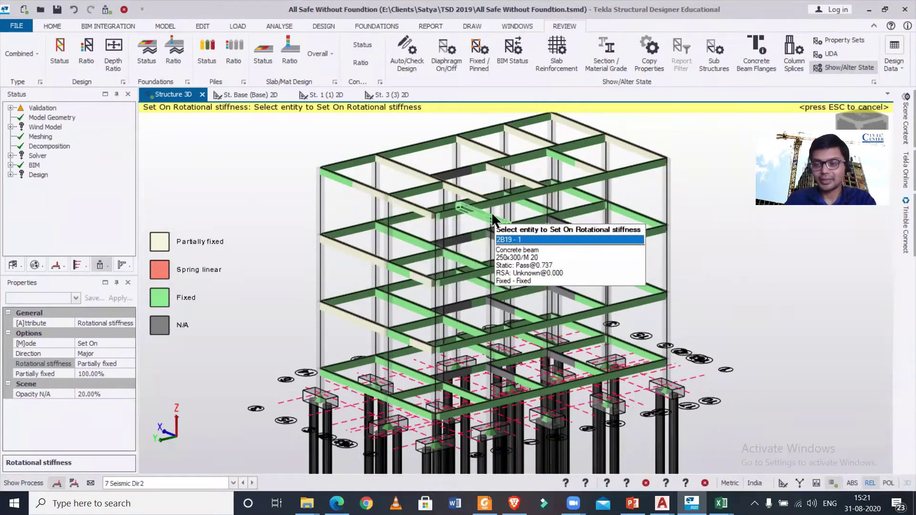
# Make beam 2B19-1 partially fixed and return to the plain Structural View.
pyautogui.moveTo(494, 220); pyautogui.dragTo(475, 221, button='middle')
pyautogui.click(474, 221)
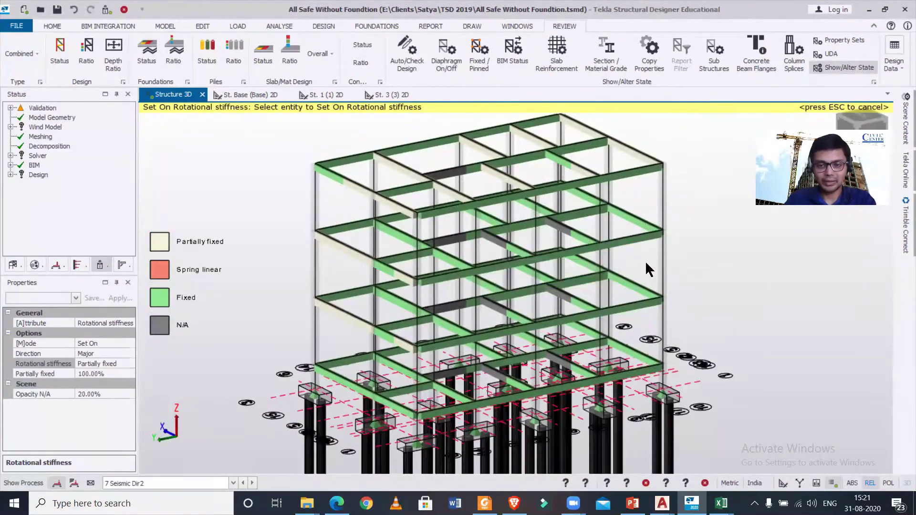
pyautogui.moveTo(677, 258); pyautogui.dragTo(648, 257, button='middle')
pyautogui.scroll(-2, 631, 252)
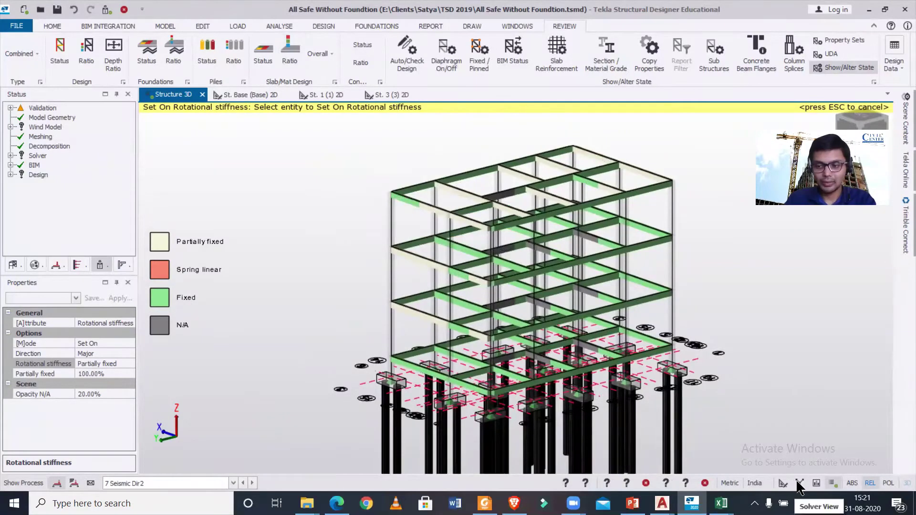
pyautogui.click(782, 483)
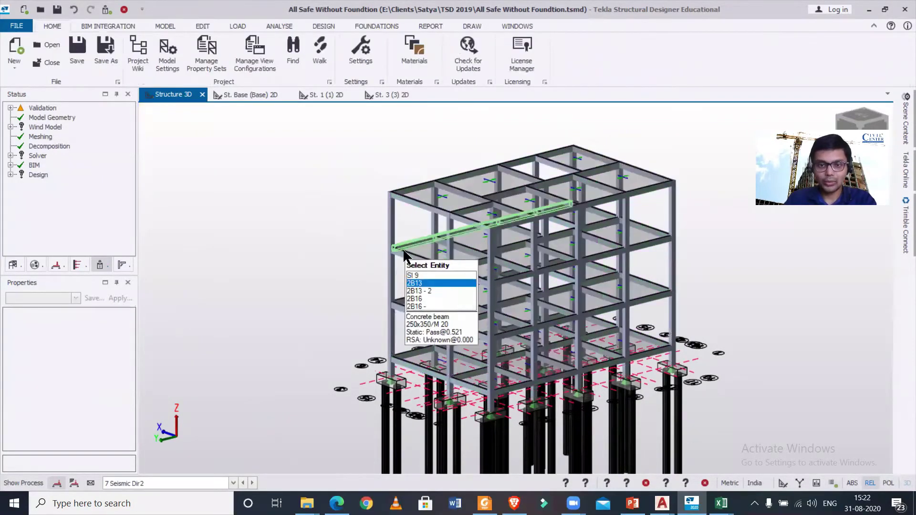
# Select top-level beam 3B1 and expand its Releases settings.
pyautogui.click(414, 200)
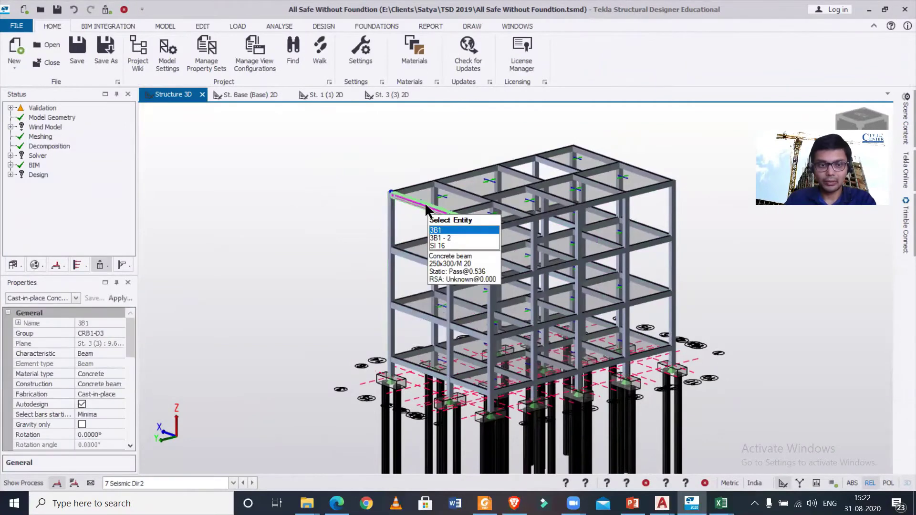
pyautogui.moveTo(132, 345); pyautogui.dragTo(132, 378)
pyautogui.click(21, 385)
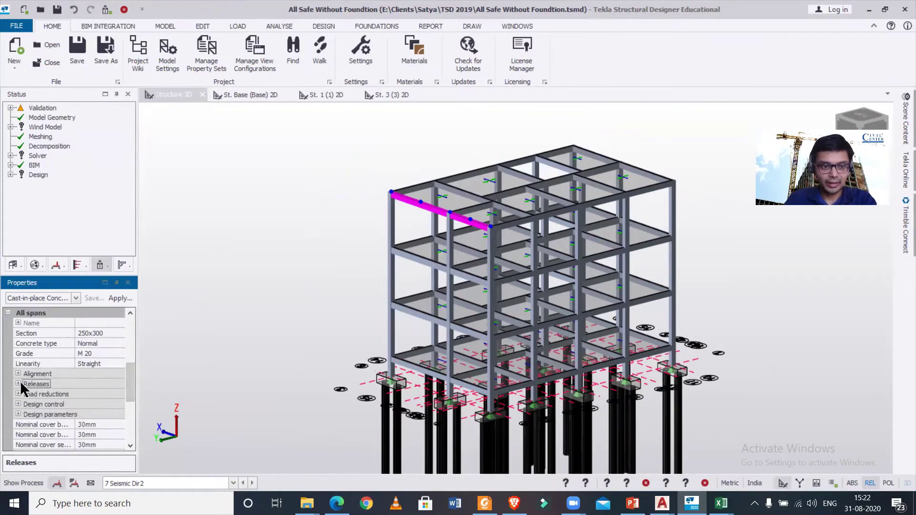
pyautogui.click(19, 384)
pyautogui.scroll(-3, 129, 365)
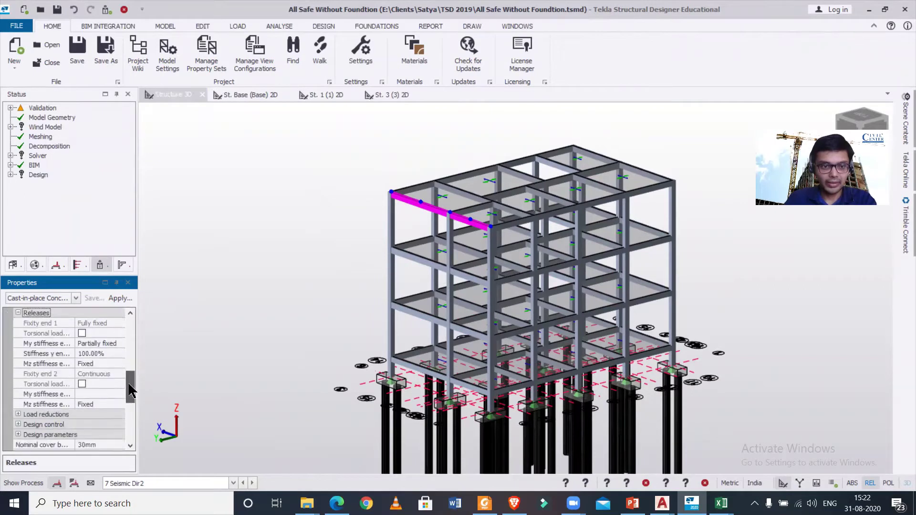
# Set end 1 My stiffness to Spring linear at 4500 kNm/rad.
pyautogui.click(120, 343)
pyautogui.click(120, 344)
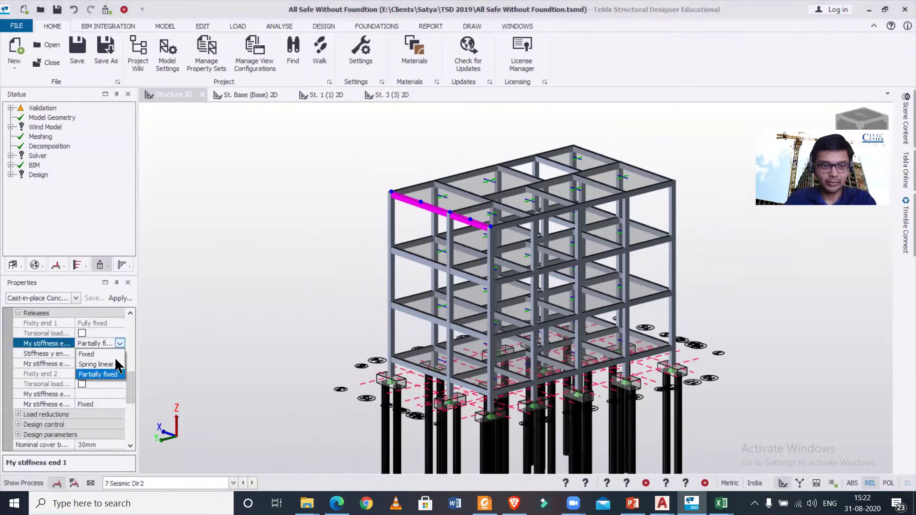
pyautogui.click(116, 364)
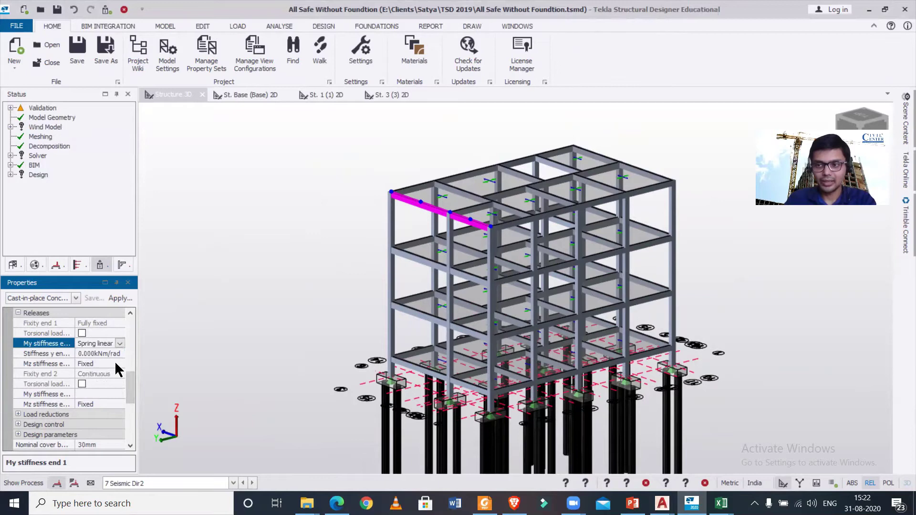
pyautogui.click(115, 353)
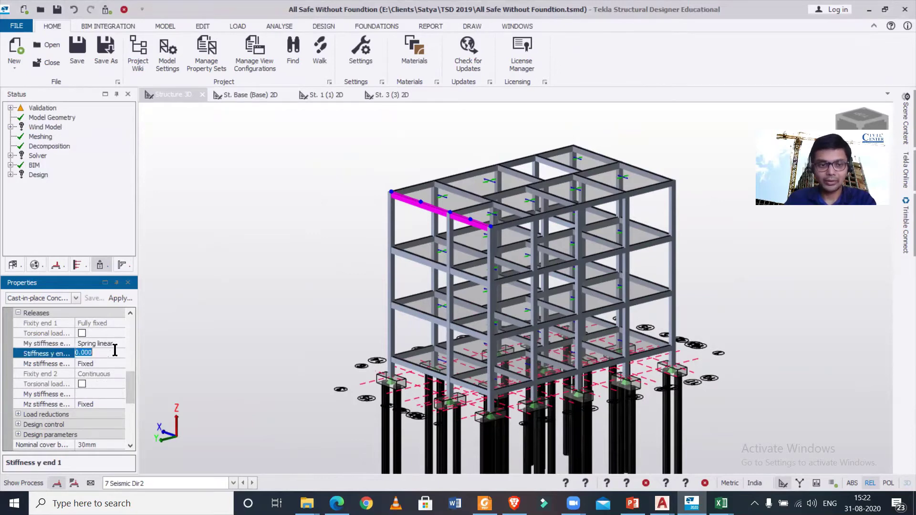
pyautogui.click(43, 355)
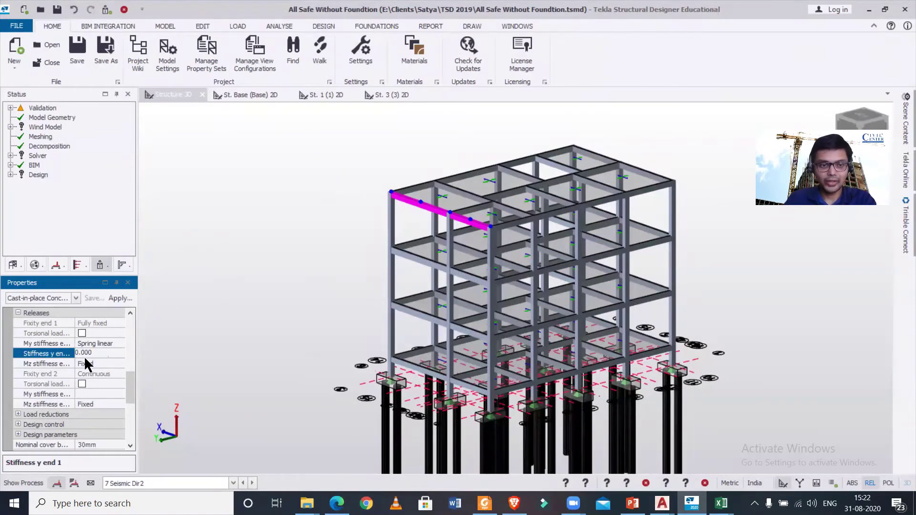
pyautogui.click(112, 376)
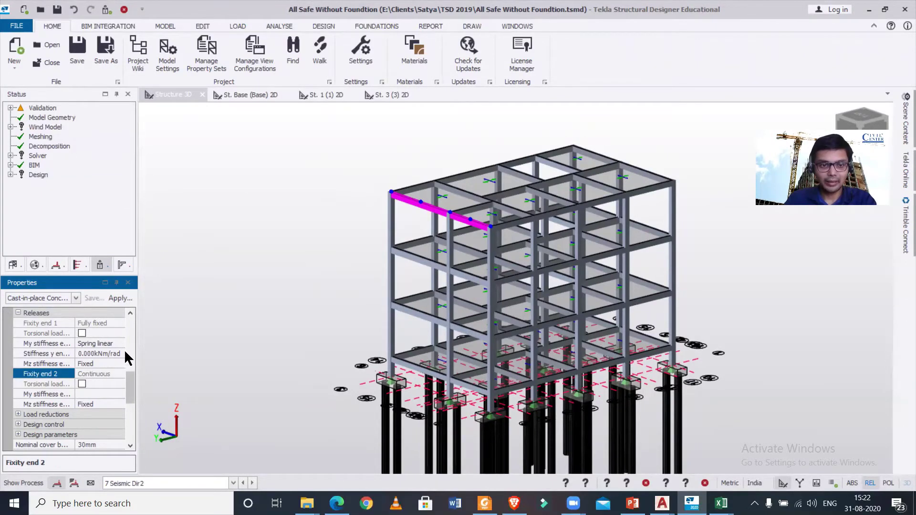
pyautogui.click(98, 353)
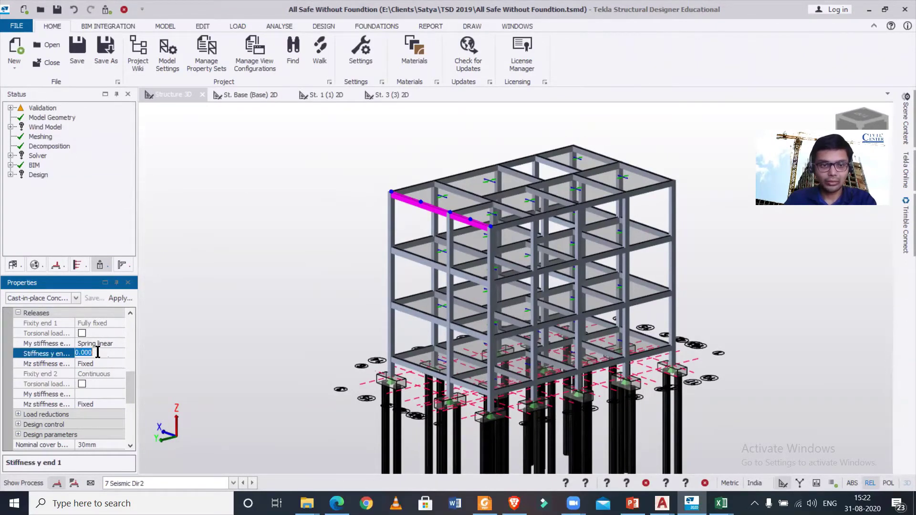
pyautogui.write('5')
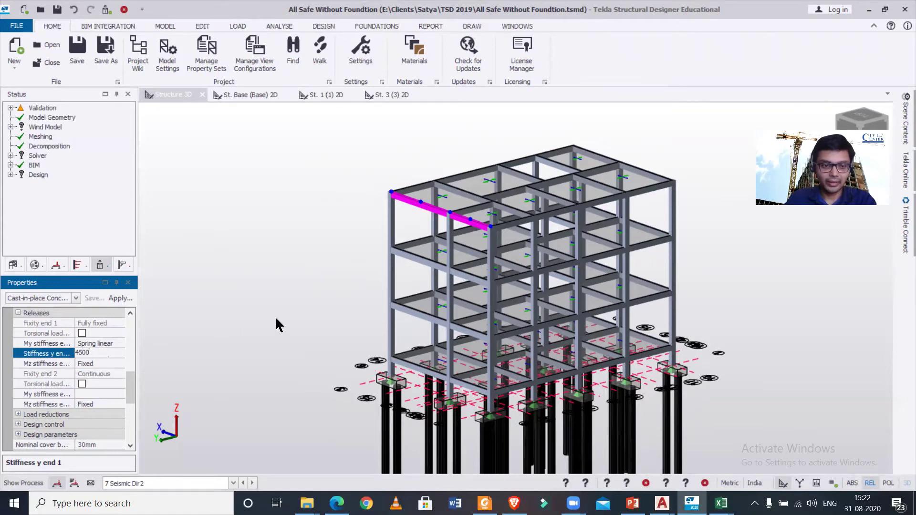
pyautogui.click(366, 300)
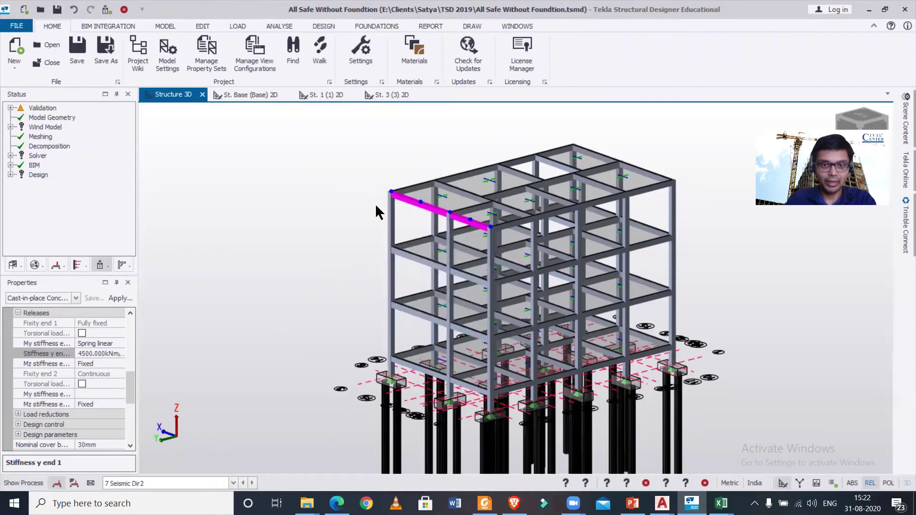
# Deselect the beam and bring up the LOAD ribbon's loading tools.
pyautogui.scroll(5, 377, 179)
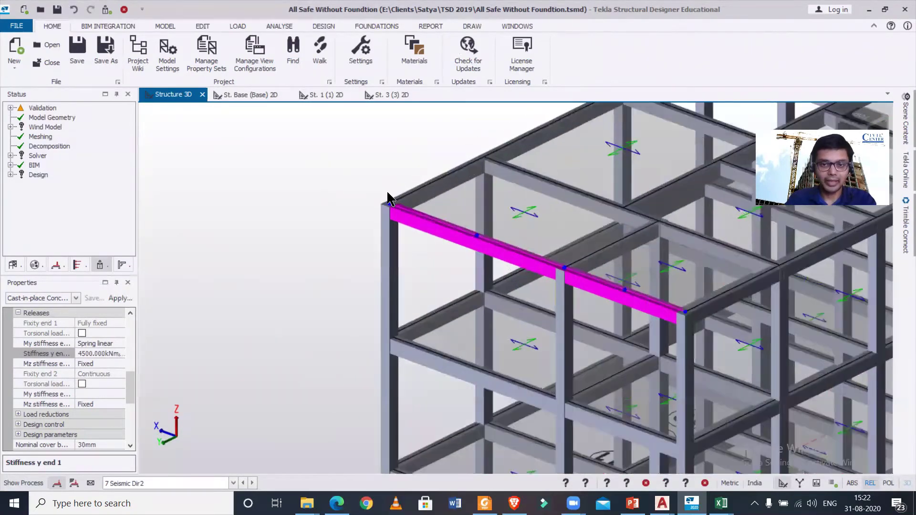
pyautogui.scroll(-5, 388, 193)
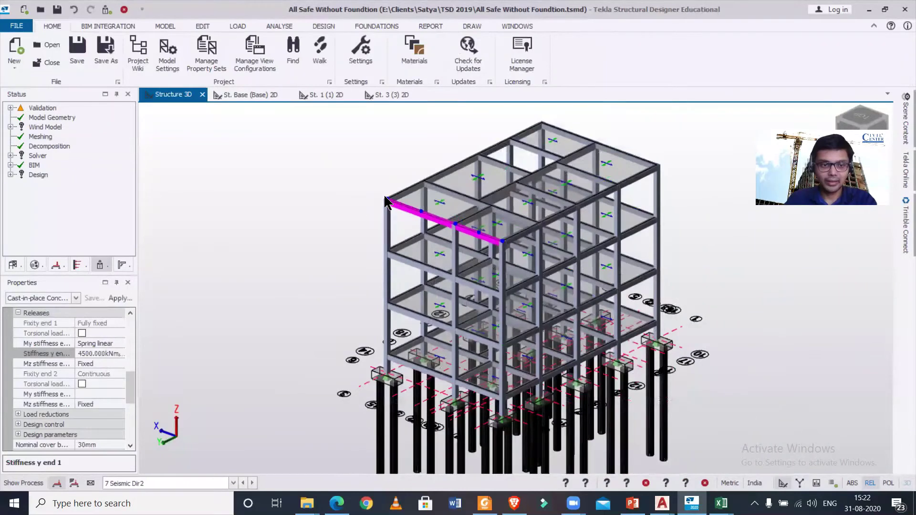
pyautogui.moveTo(329, 213); pyautogui.dragTo(333, 211, button='middle')
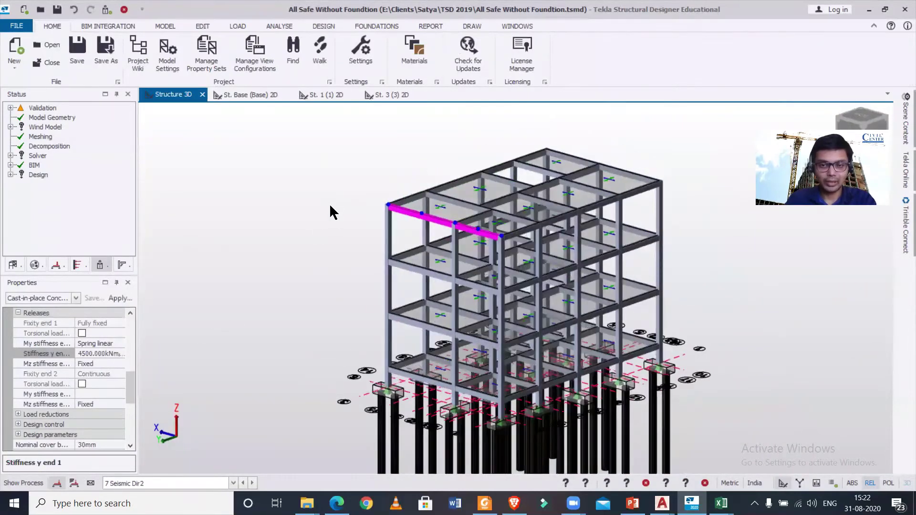
pyautogui.scroll(-1, 377, 202)
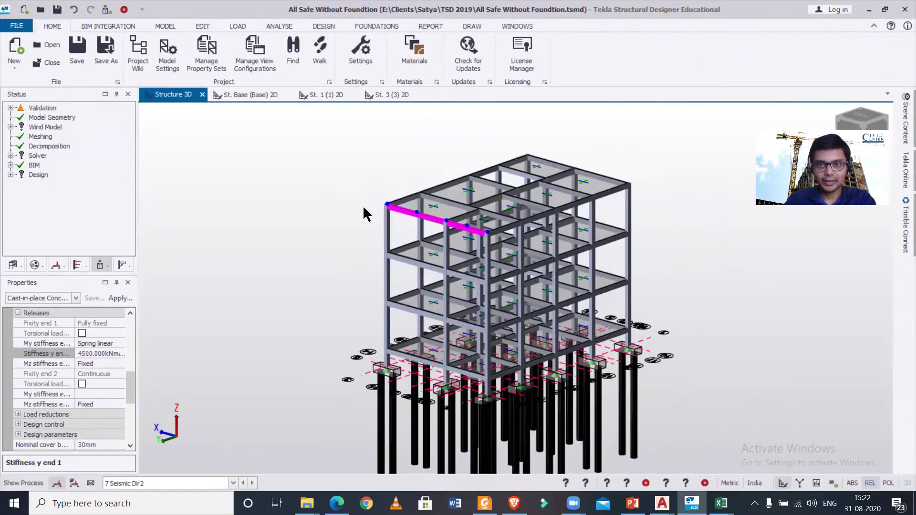
pyautogui.click(279, 235)
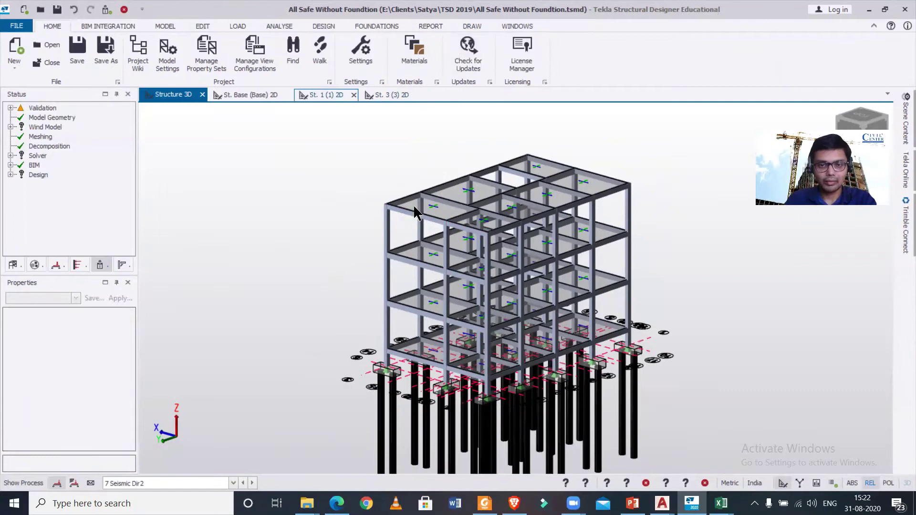
pyautogui.click(248, 27)
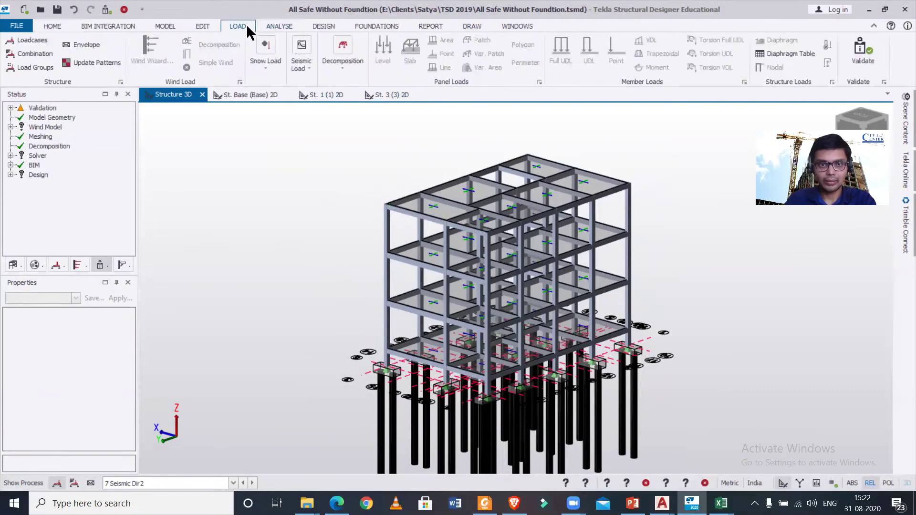
# Run Design All (Static) on the whole model.
pyautogui.click(324, 27)
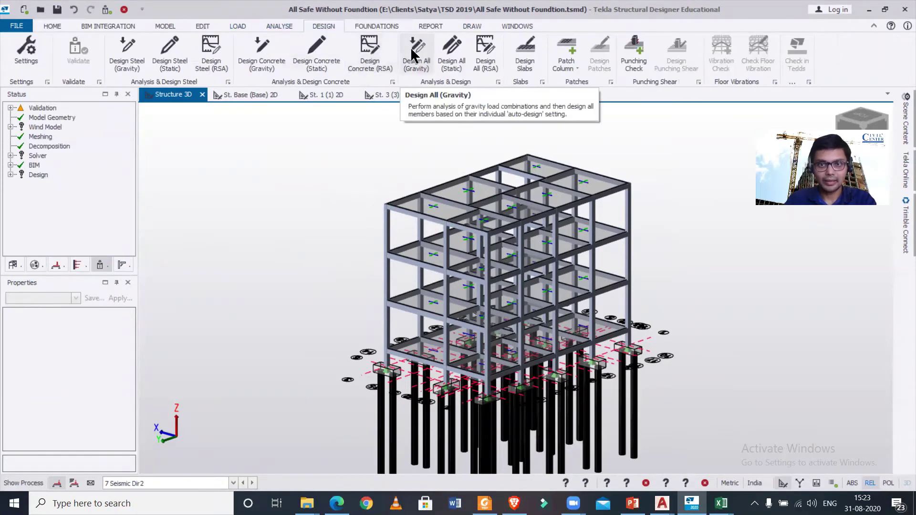
pyautogui.click(449, 50)
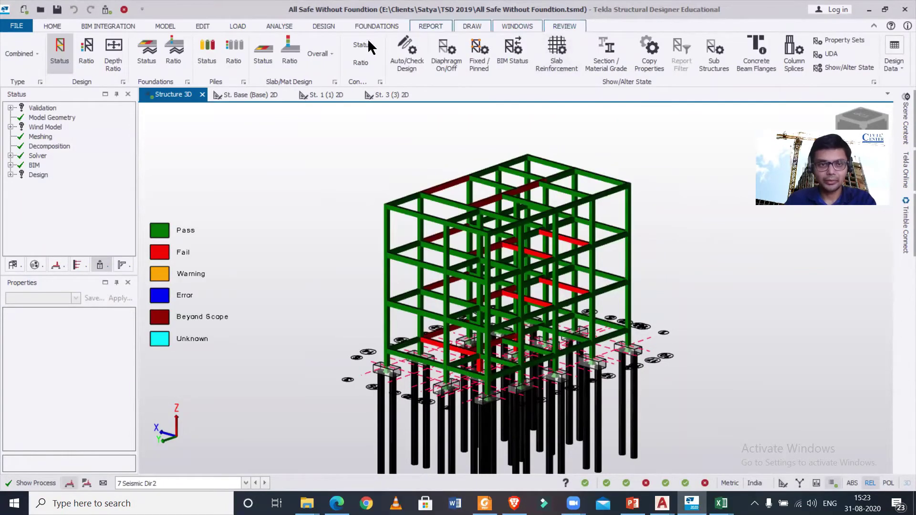
pyautogui.click(894, 64)
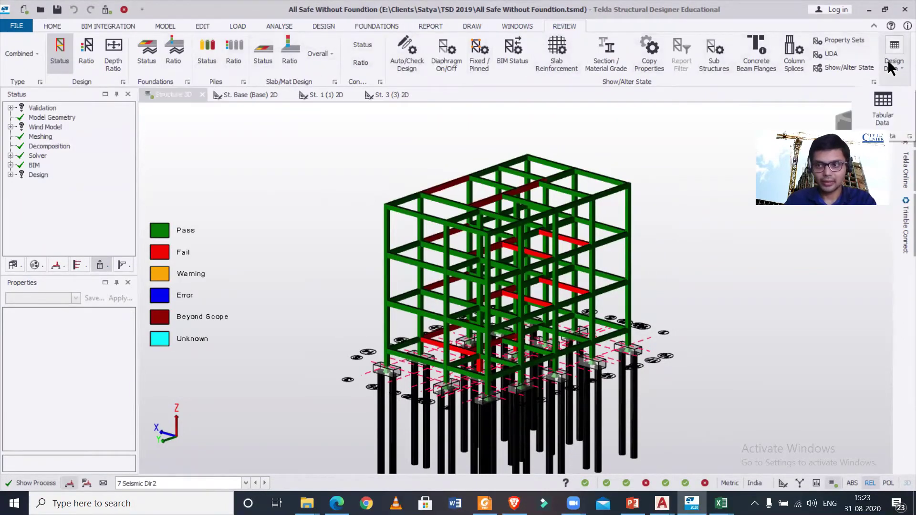
# Colour members by Rotational stiffness in the Show/Alter State review.
pyautogui.click(856, 65)
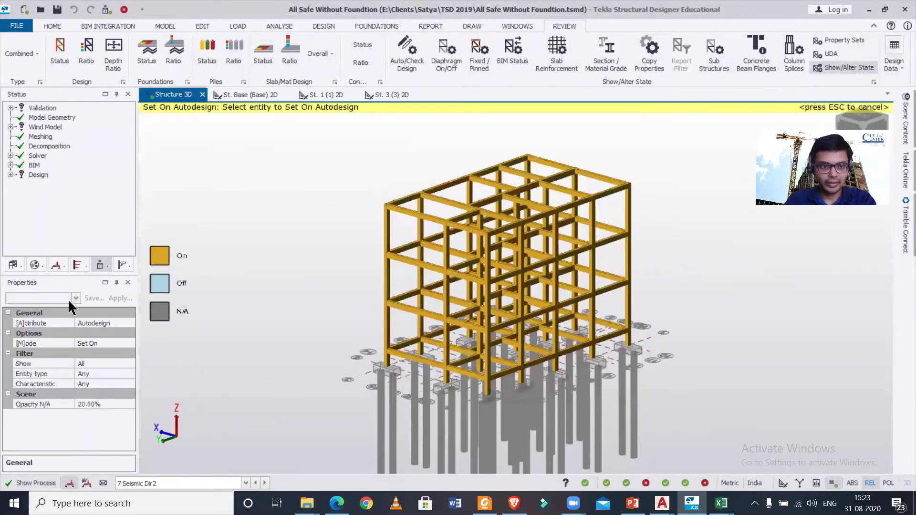
pyautogui.click(103, 323)
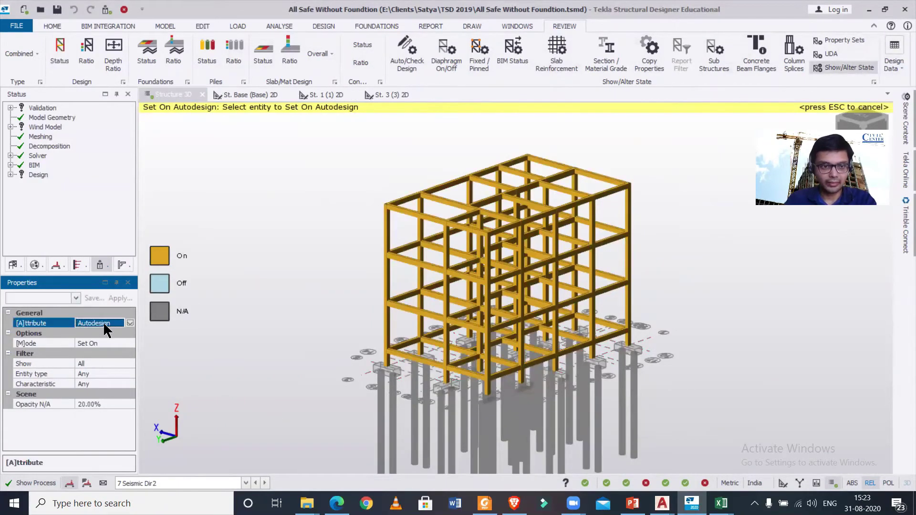
pyautogui.click(130, 324)
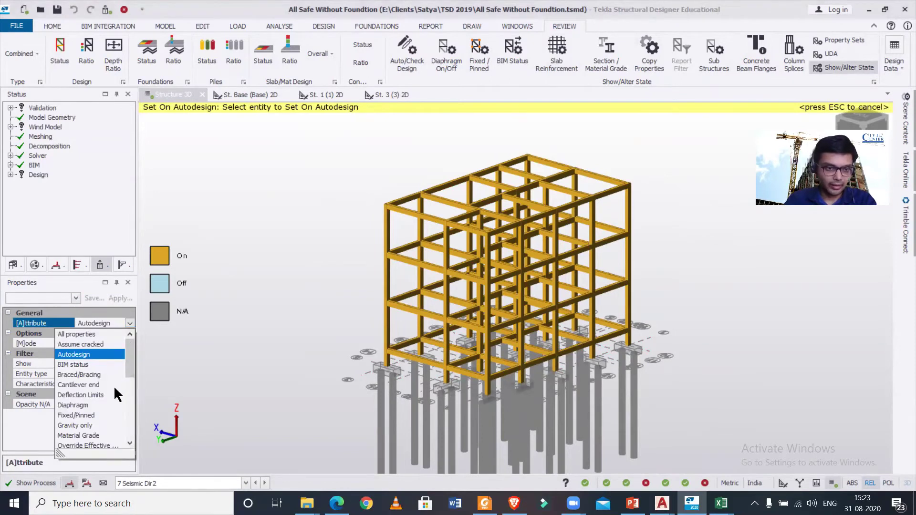
pyautogui.click(108, 414)
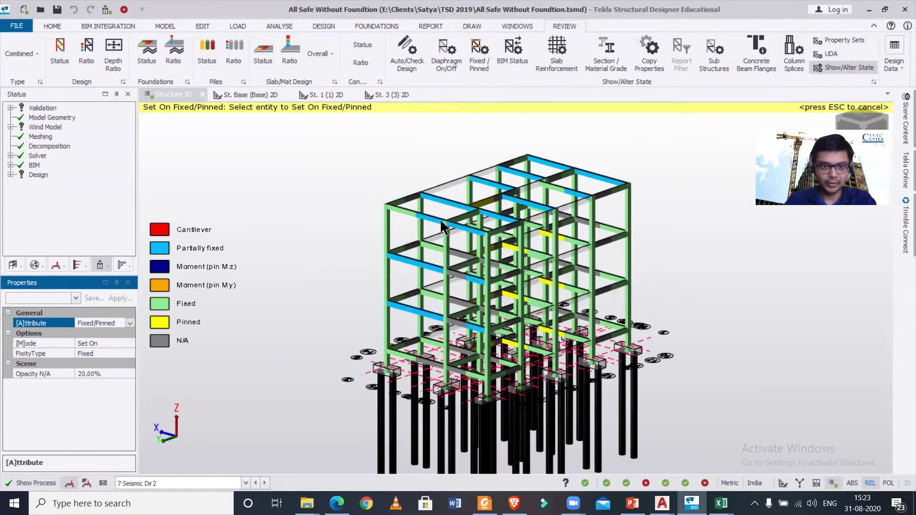
pyautogui.click(130, 323)
pyautogui.moveTo(125, 362); pyautogui.dragTo(132, 387)
pyautogui.click(104, 415)
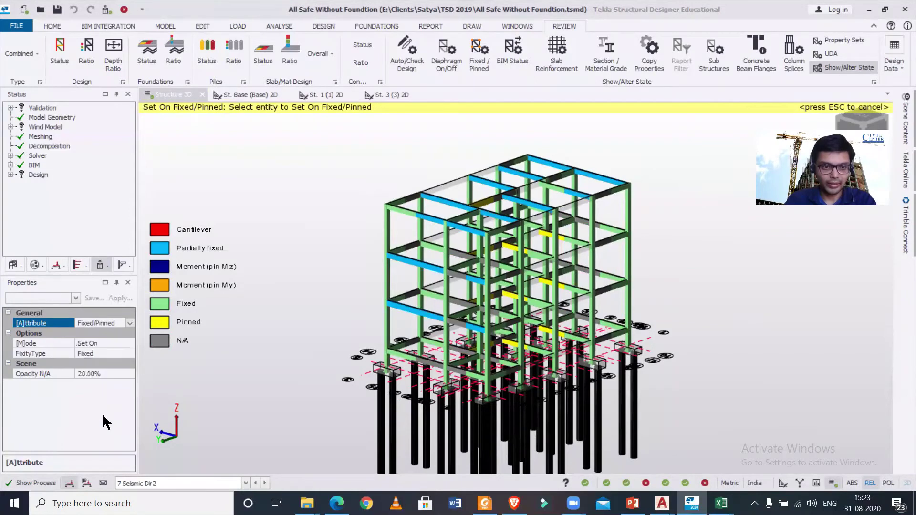
pyautogui.click(129, 363)
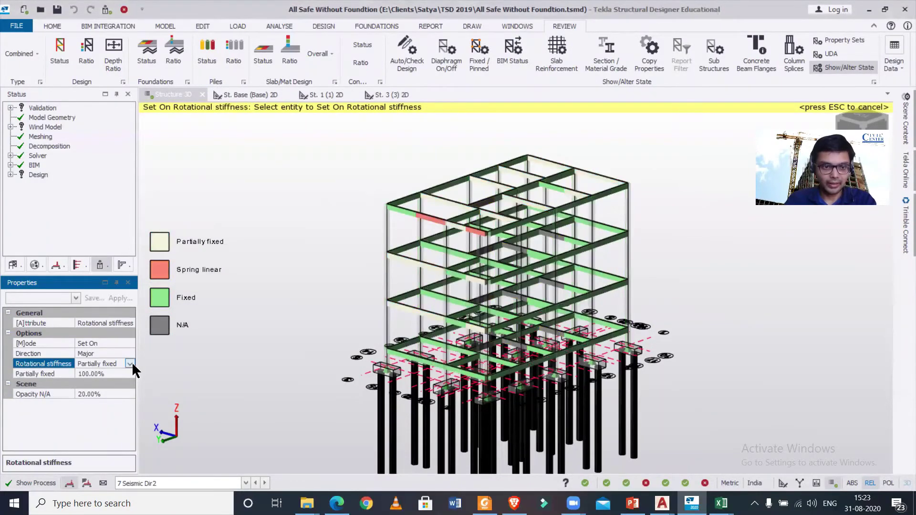
# Choose Spring linear as the stiffness to apply and set beam 3B1-2 to it.
pyautogui.click(132, 363)
pyautogui.click(122, 385)
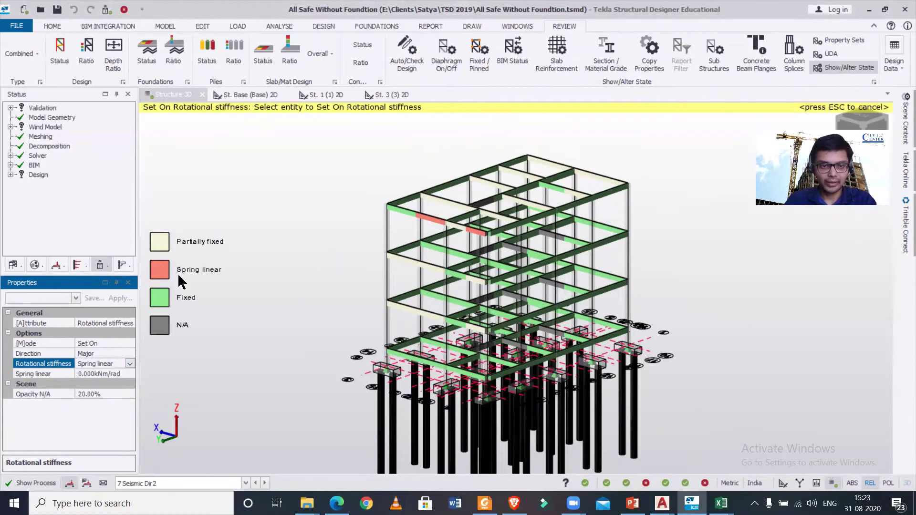
pyautogui.click(432, 222)
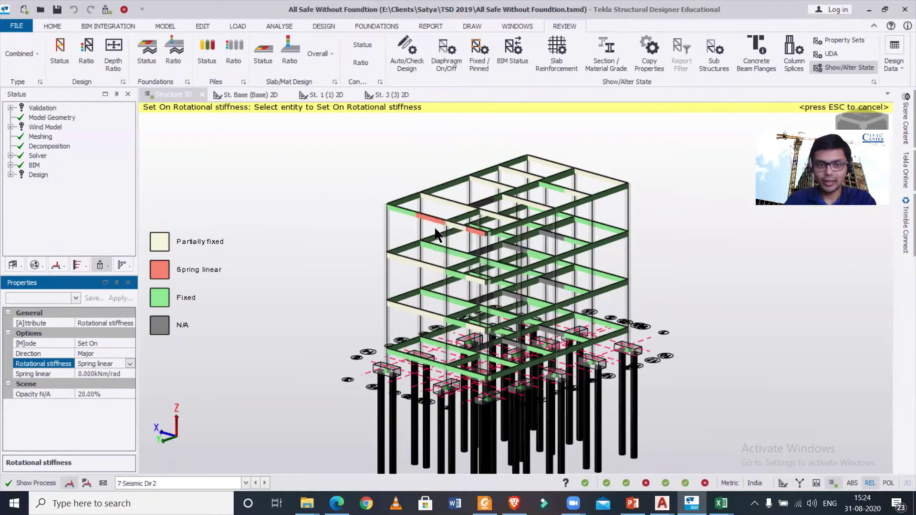
pyautogui.scroll(5, 431, 222)
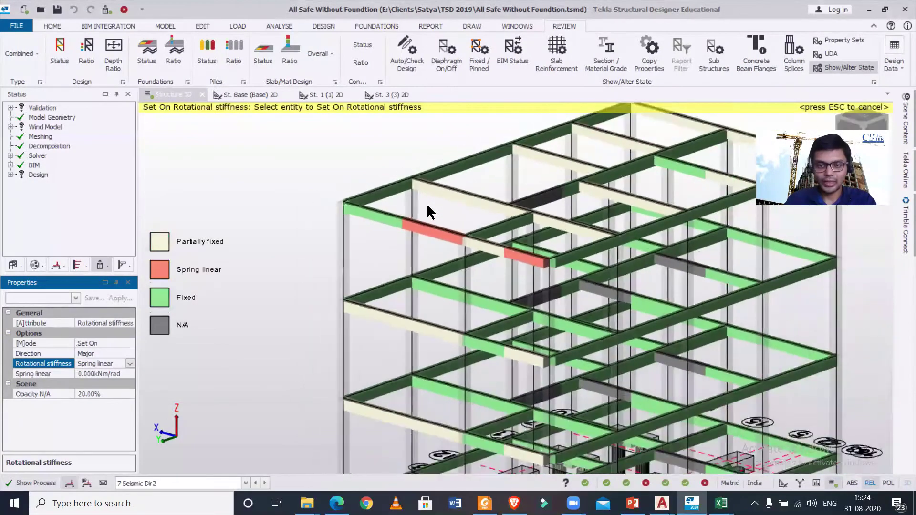
pyautogui.moveTo(427, 204); pyautogui.dragTo(348, 230, button='middle')
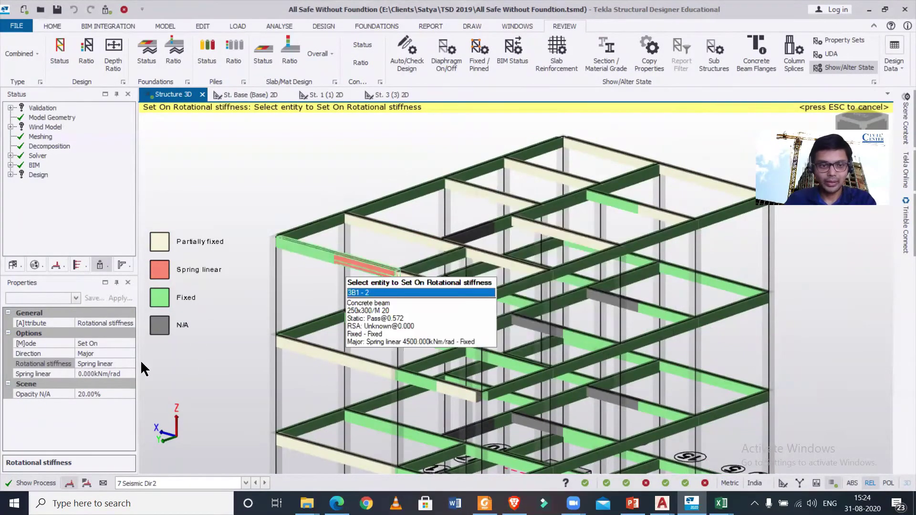
pyautogui.click(111, 343)
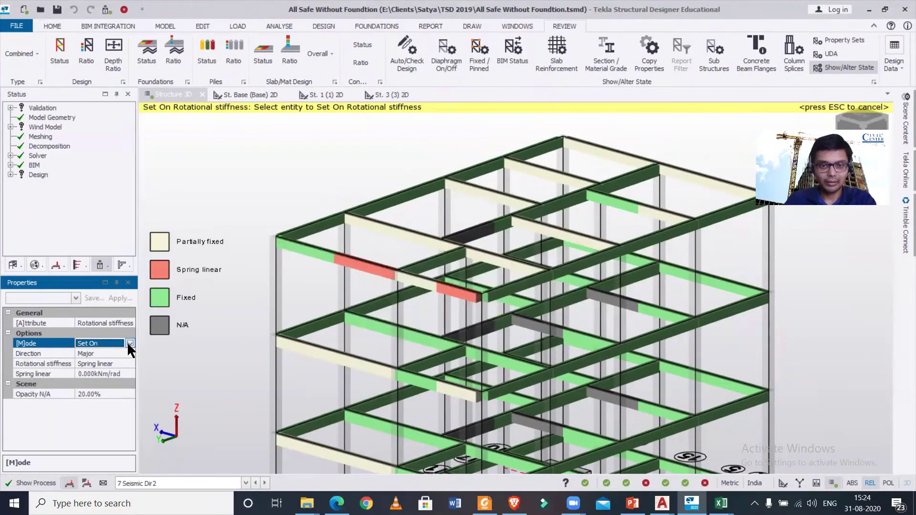
# Give beams 3B7-1, 3B9-1, 3B3-2, 3B3-1 and other top-floor beams spring-linear releases.
pyautogui.click(409, 230)
pyautogui.click(513, 203)
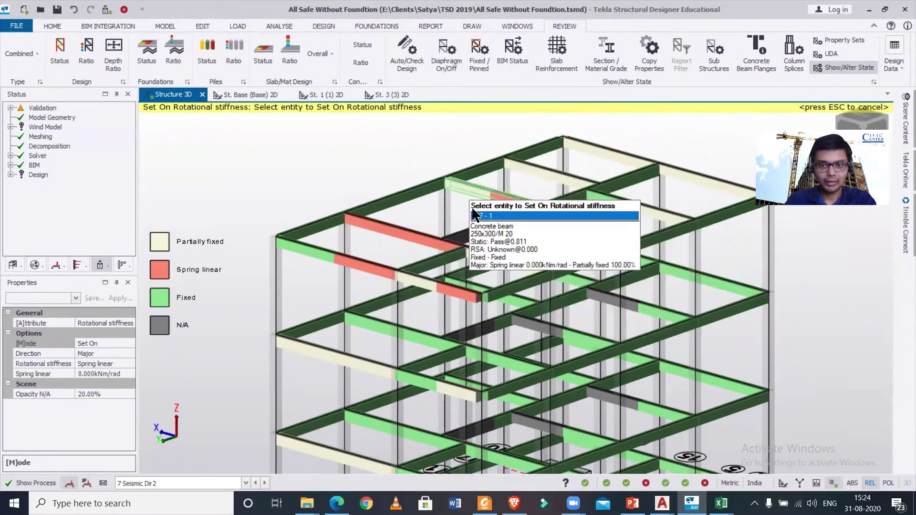
pyautogui.click(470, 191)
pyautogui.click(575, 178)
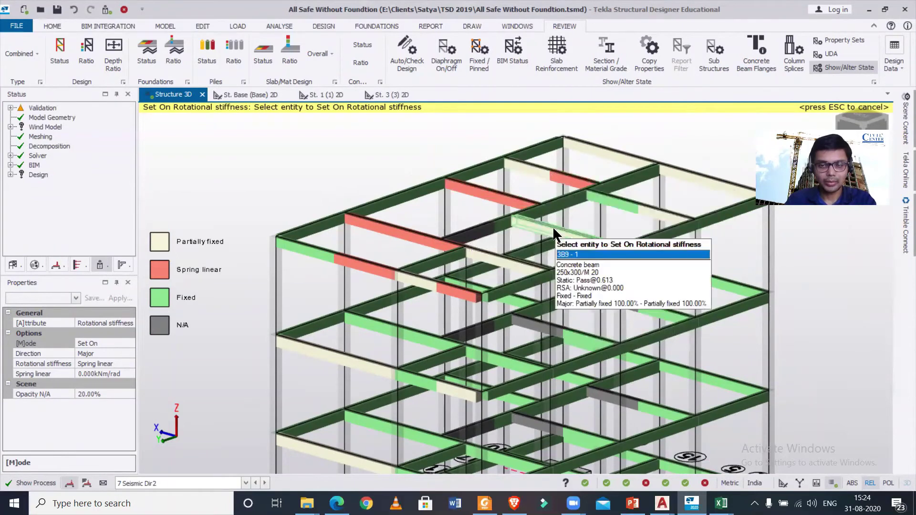
pyautogui.click(640, 154)
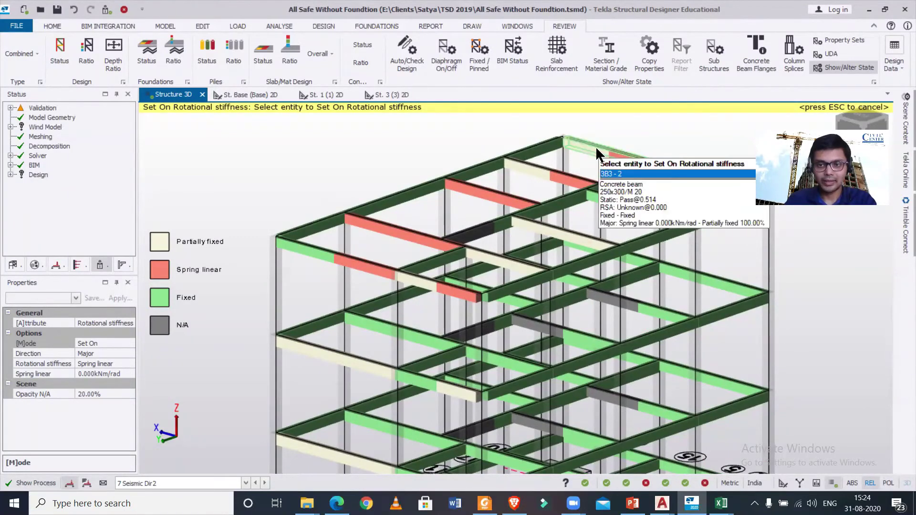
pyautogui.click(687, 168)
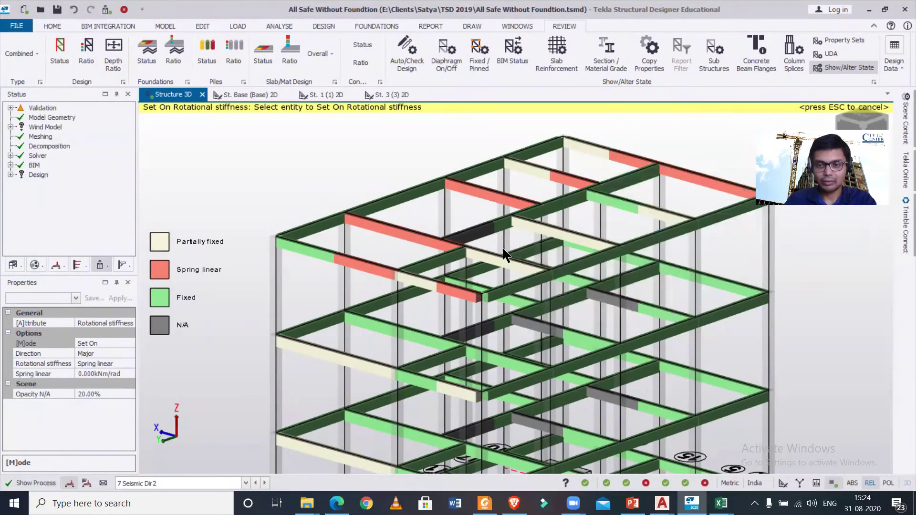
pyautogui.scroll(-3, 662, 269)
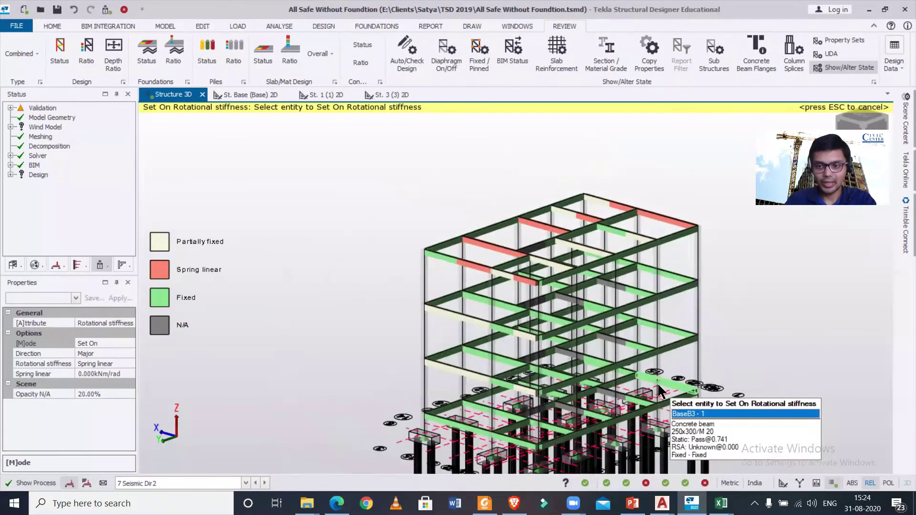
pyautogui.scroll(5, 660, 387)
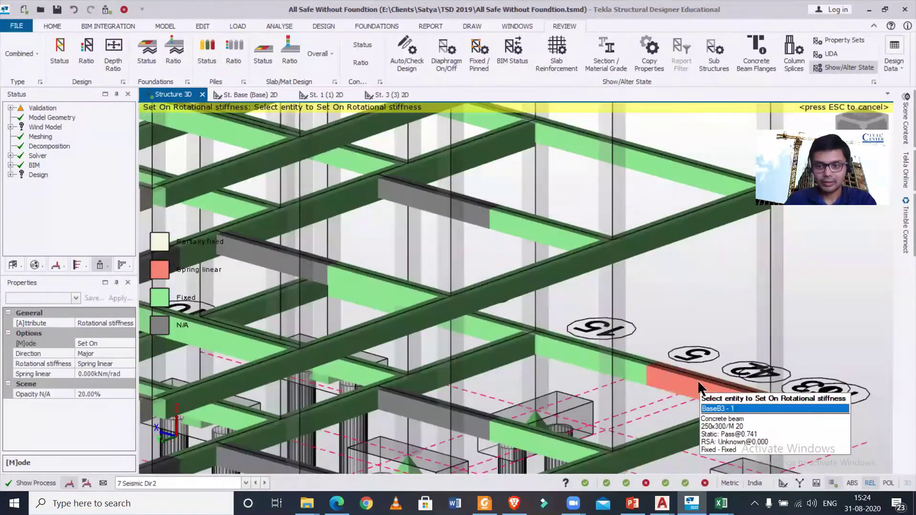
pyautogui.scroll(-2, 597, 384)
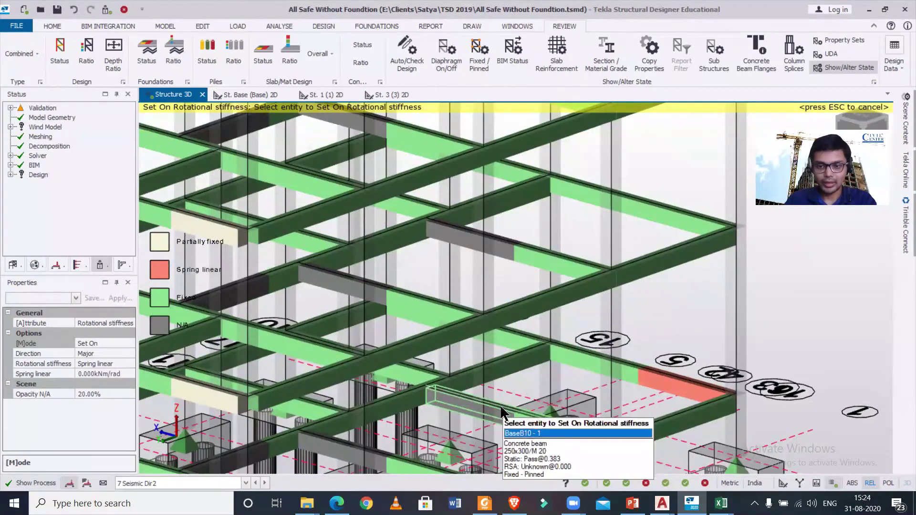
pyautogui.scroll(-6, 513, 409)
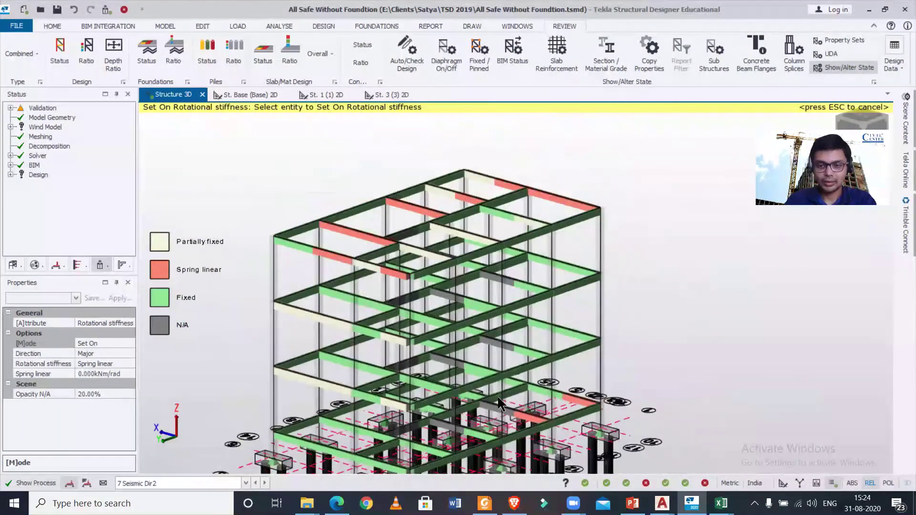
pyautogui.scroll(-3, 443, 375)
pyautogui.scroll(-2, 359, 317)
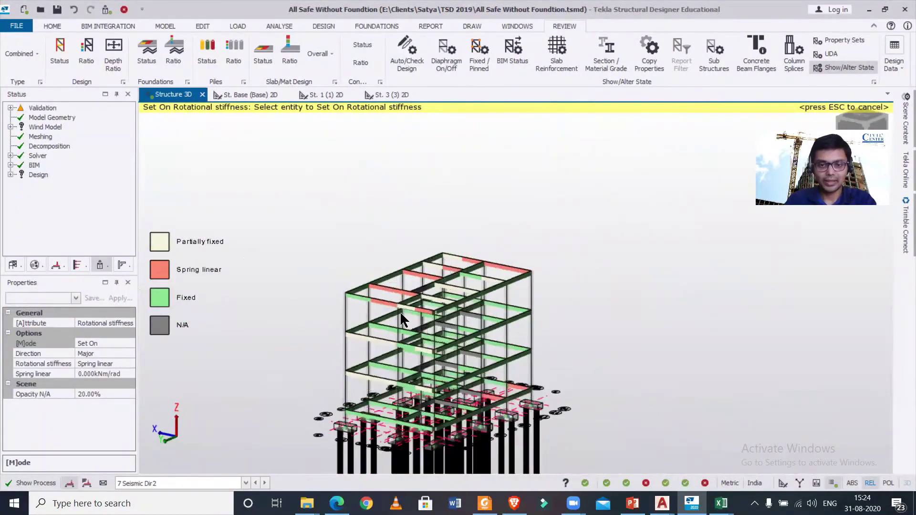
pyautogui.moveTo(369, 317); pyautogui.dragTo(428, 283, button='middle')
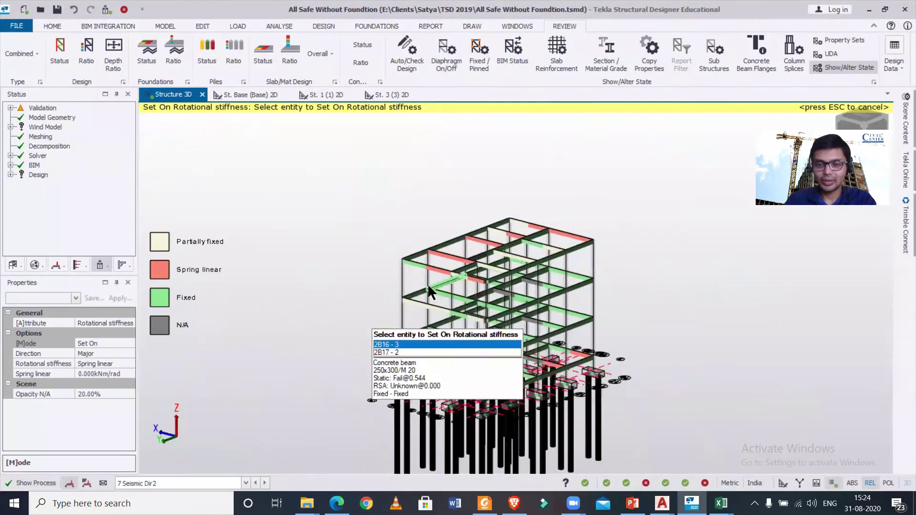
pyautogui.scroll(1, 422, 292)
pyautogui.scroll(2, 422, 292)
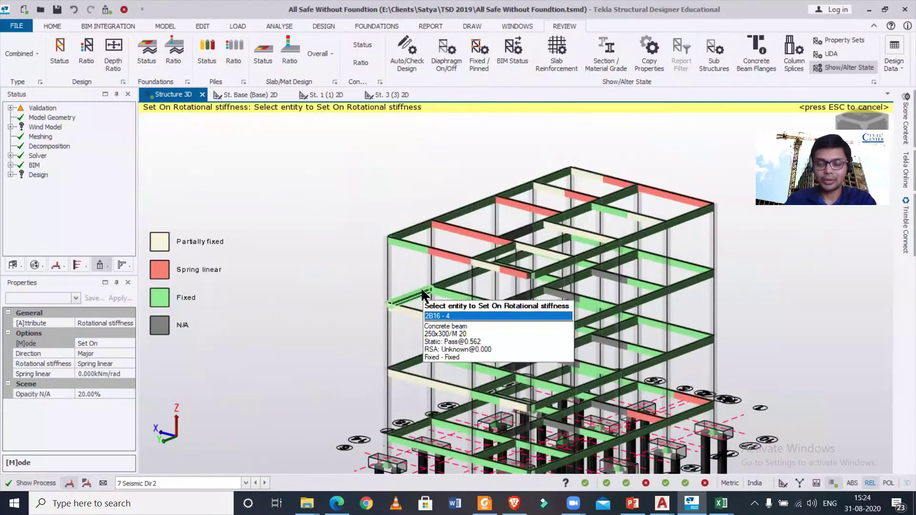
pyautogui.scroll(-1, 422, 292)
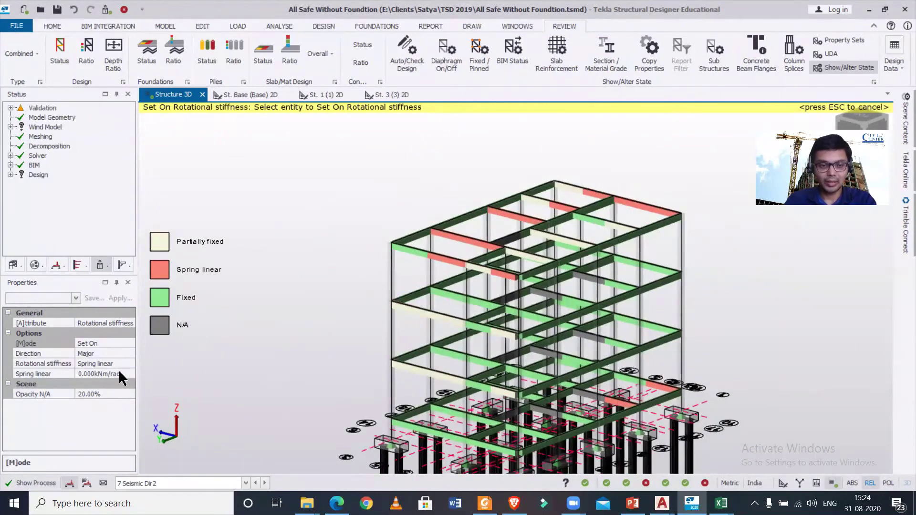
pyautogui.scroll(2, 512, 300)
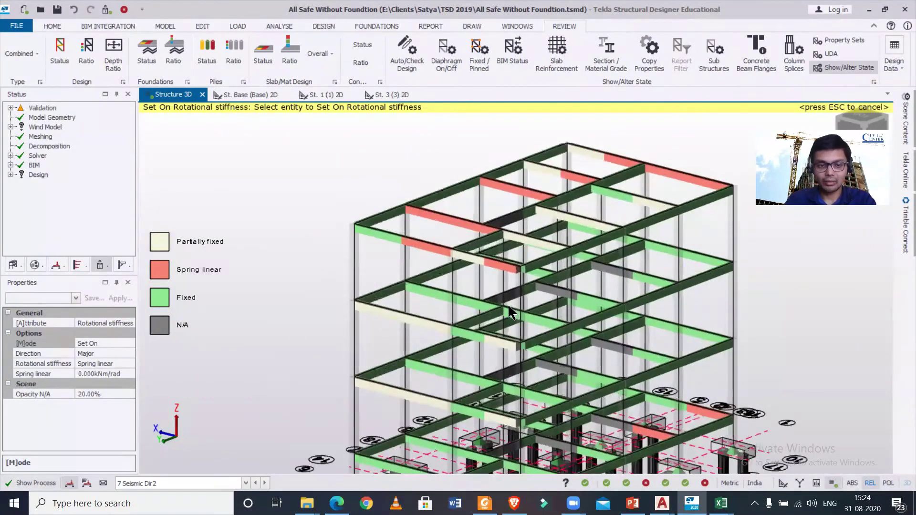
# Set the spring-linear stiffness to 4500 kNm/rad and apply it to the upper-left beam.
pyautogui.click(108, 374)
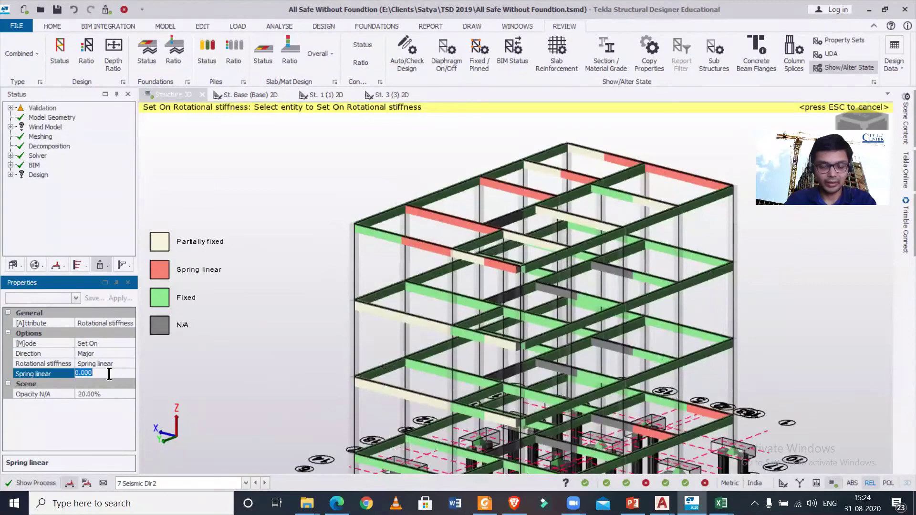
pyautogui.write('45')
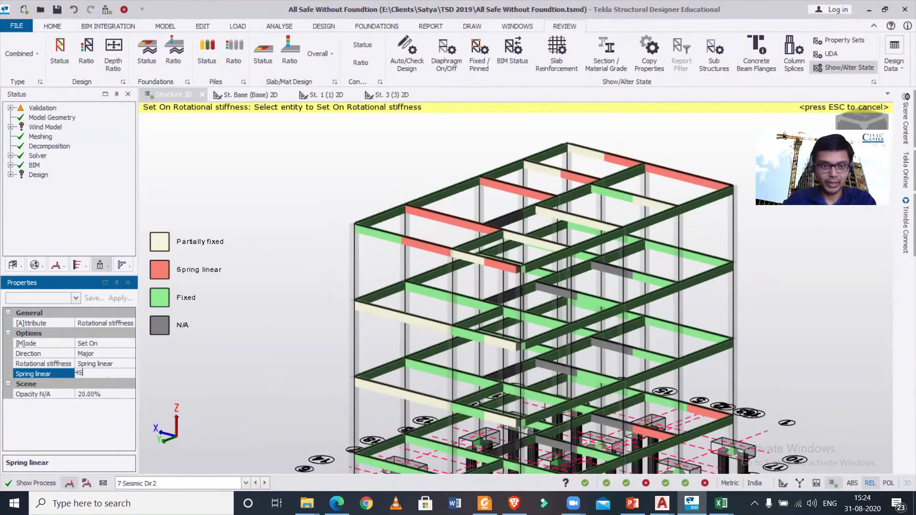
pyautogui.write('00')
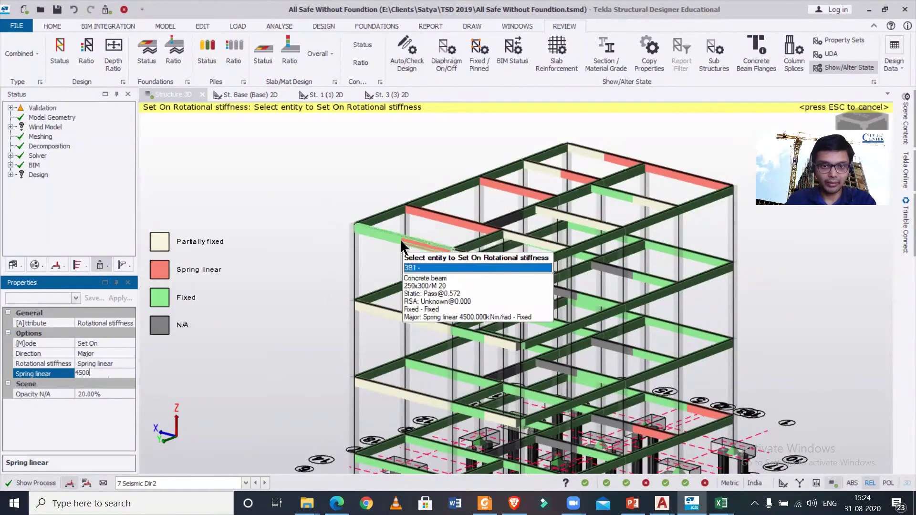
pyautogui.click(400, 238)
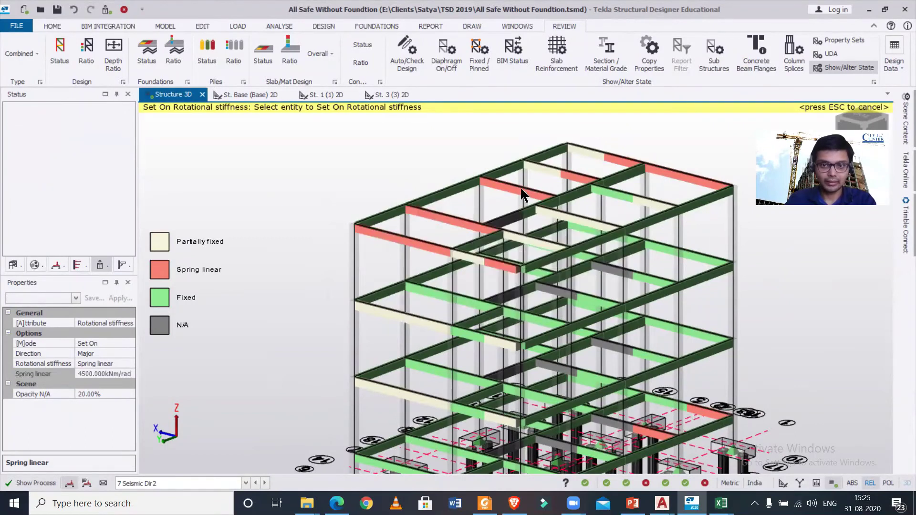
# Apply the 4500 spring stiffness to beams 3B8-1, BaseB10-1, 3B10-1, 3B9-1, 3B5-1 and another base beam.
pyautogui.click(591, 165)
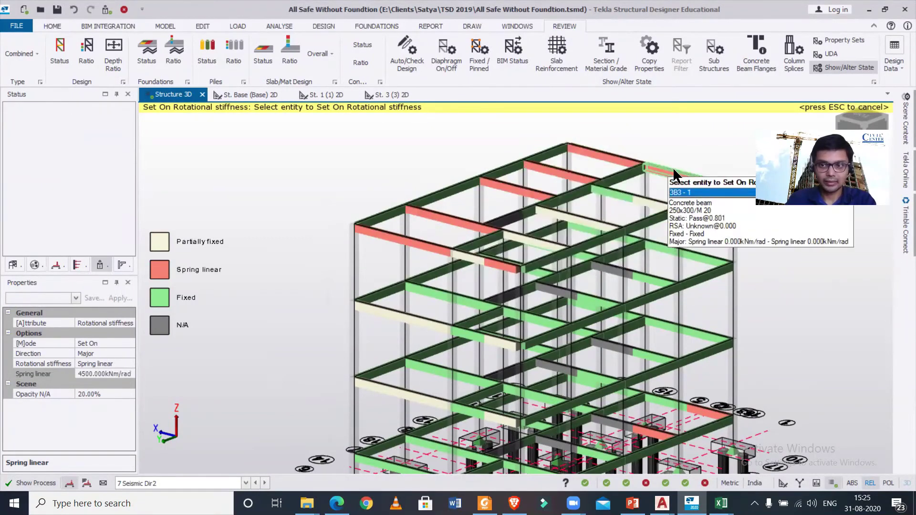
pyautogui.click(680, 404)
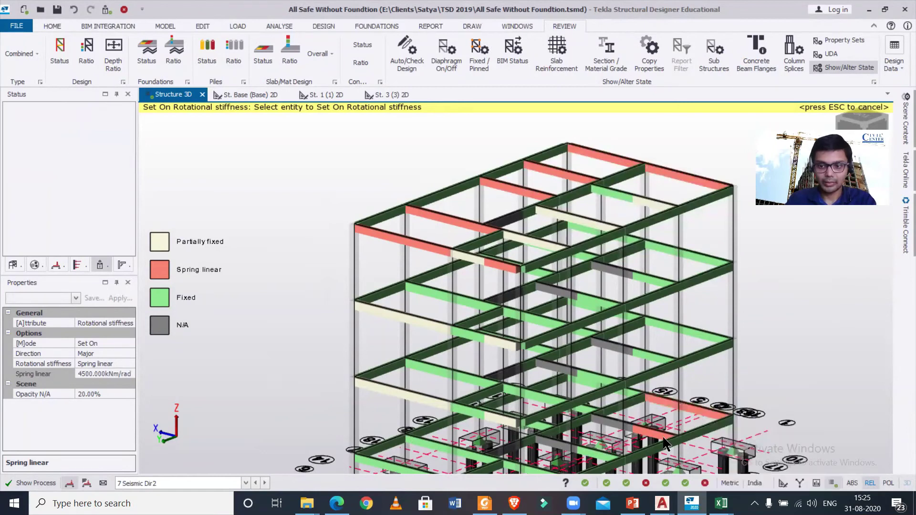
pyautogui.click(642, 431)
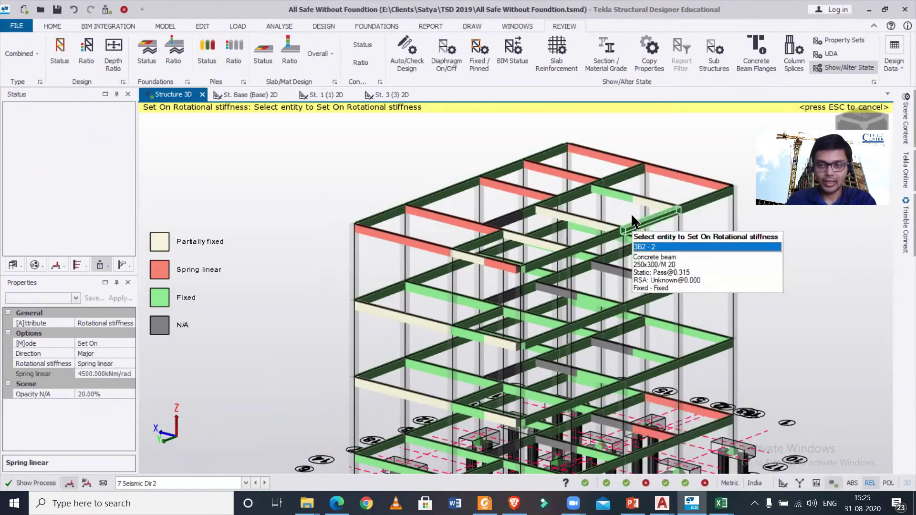
pyautogui.click(657, 200)
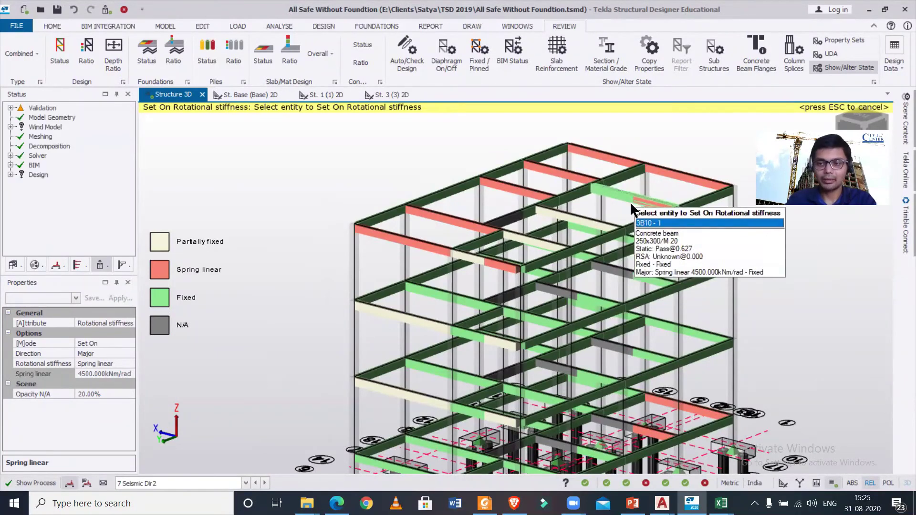
pyautogui.click(587, 219)
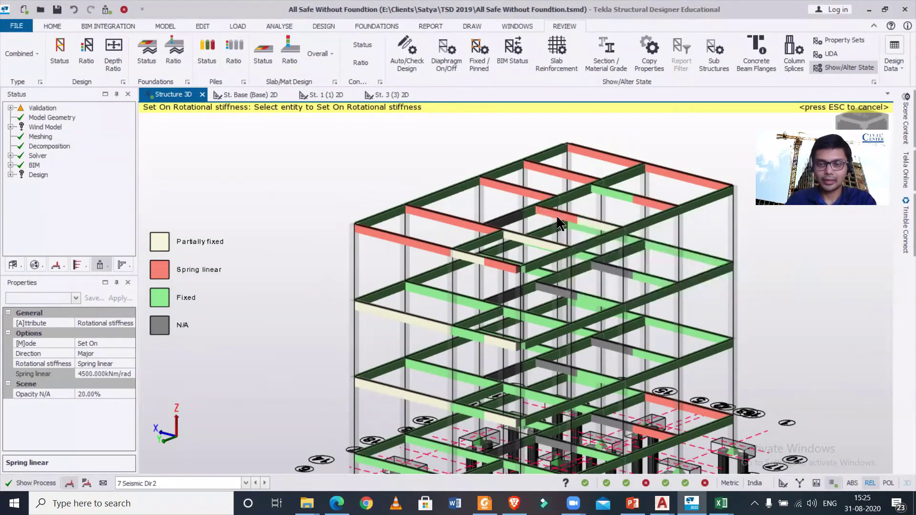
pyautogui.click(535, 244)
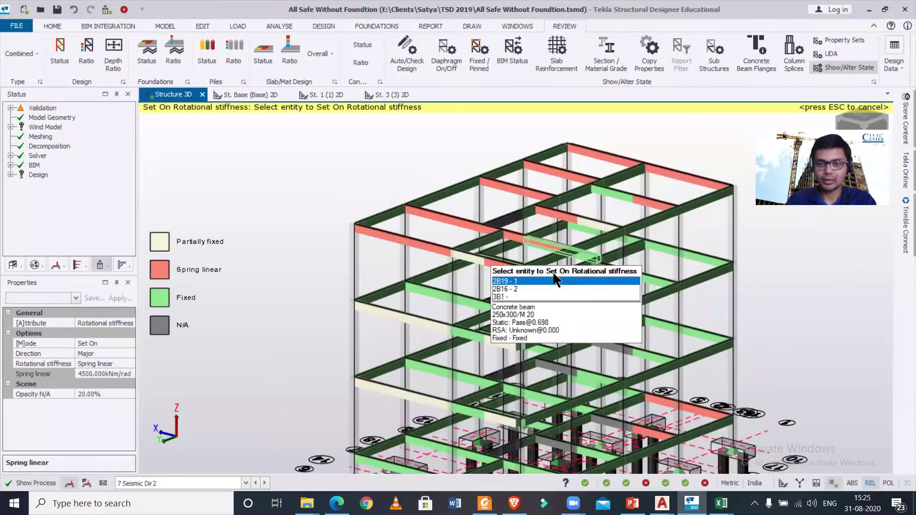
pyautogui.moveTo(632, 264); pyautogui.dragTo(425, 281, button='middle')
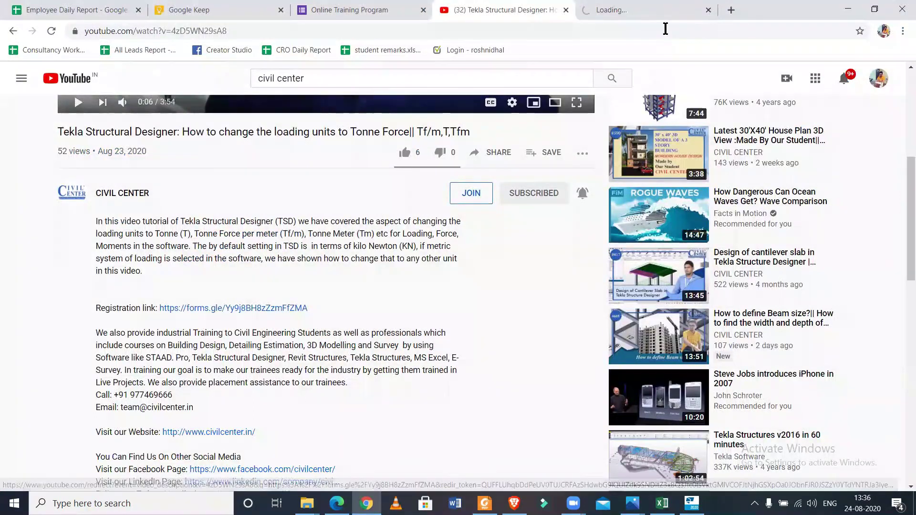
# Switch to the new tab loading the registration form.
pyautogui.click(662, 14)
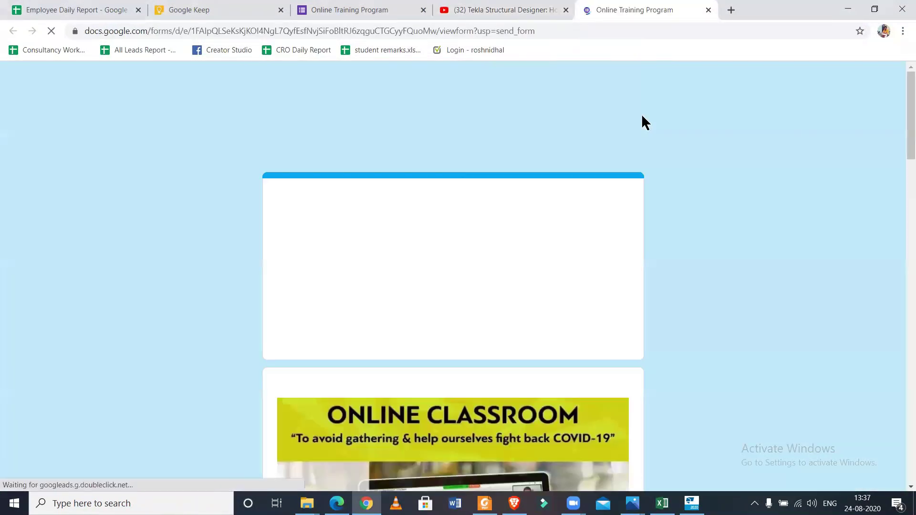
# Scroll the Online Training Program form past the banner and review video to the required Name question.
pyautogui.scroll(-1, 420, 191)
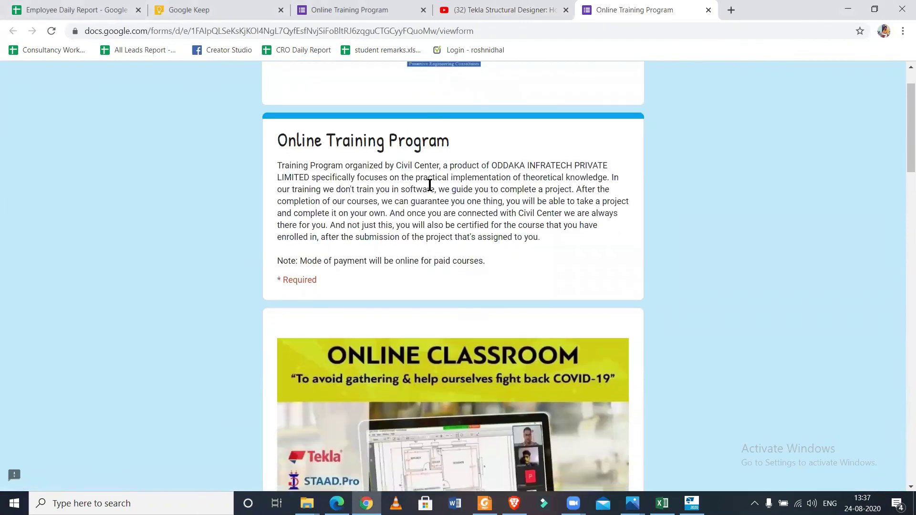
pyautogui.scroll(-5, 375, 225)
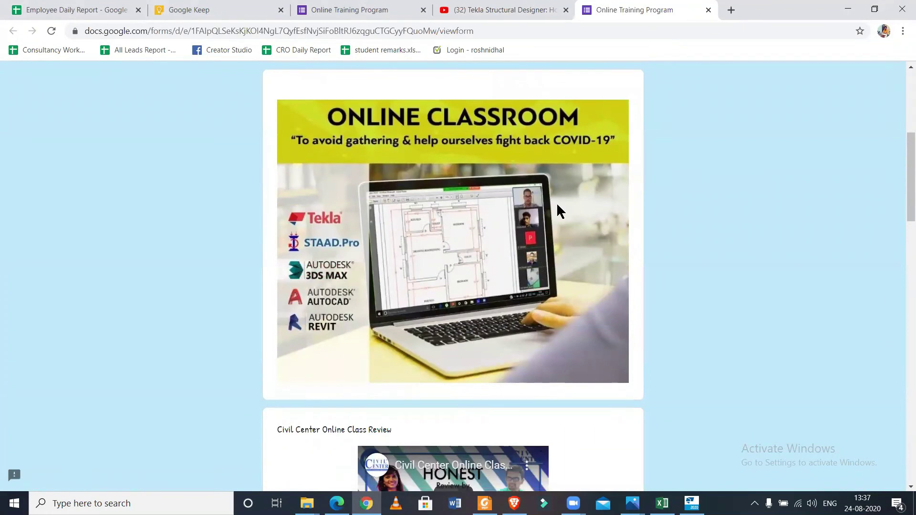
pyautogui.scroll(-4, 555, 204)
pyautogui.scroll(-5, 456, 330)
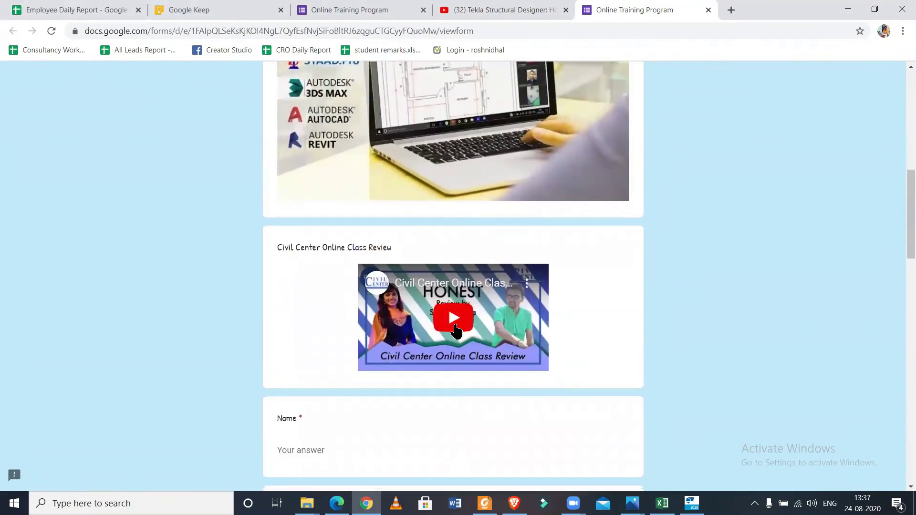